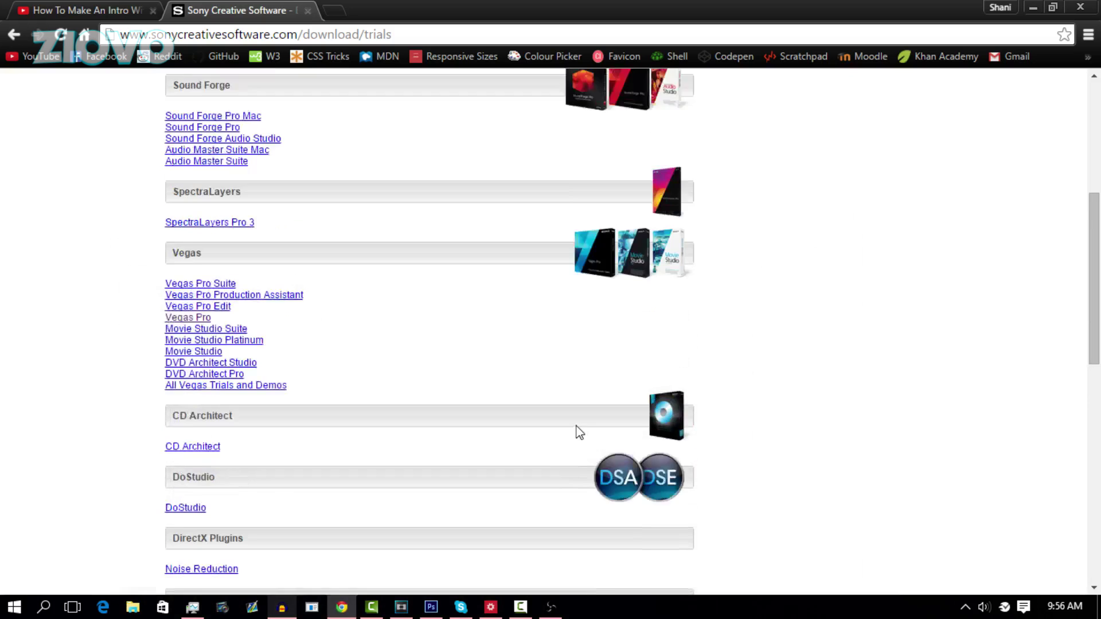
Step: Scroll the Sony trials page to the Vegas Pro downloads and bring Vegas Pro forward
scroll(579, 425, up, 5)
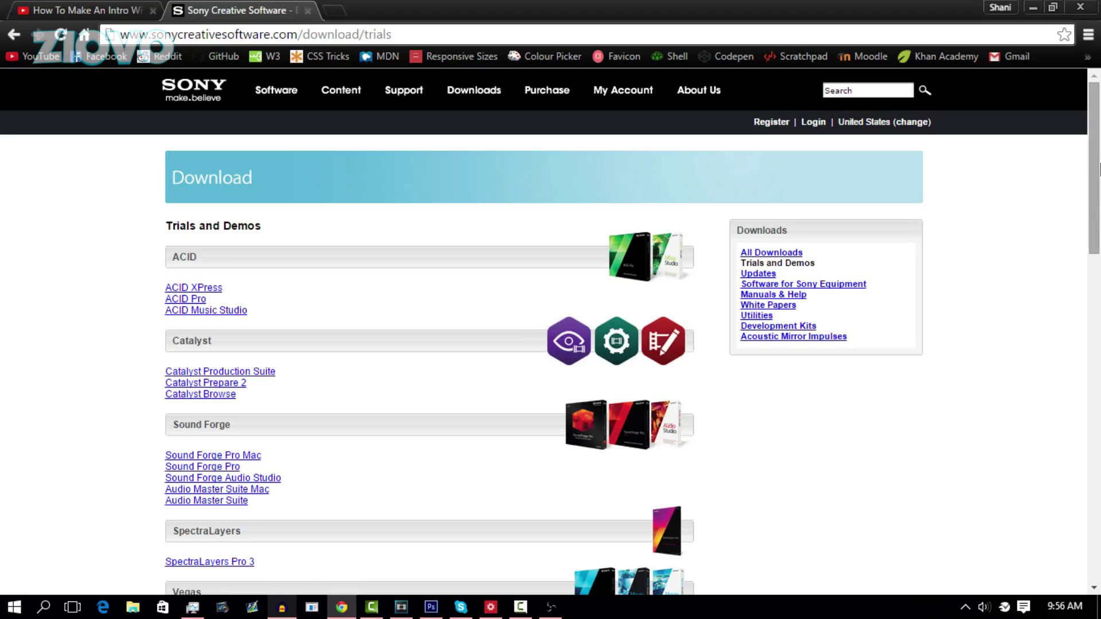
drag(1099, 169, 1072, 307)
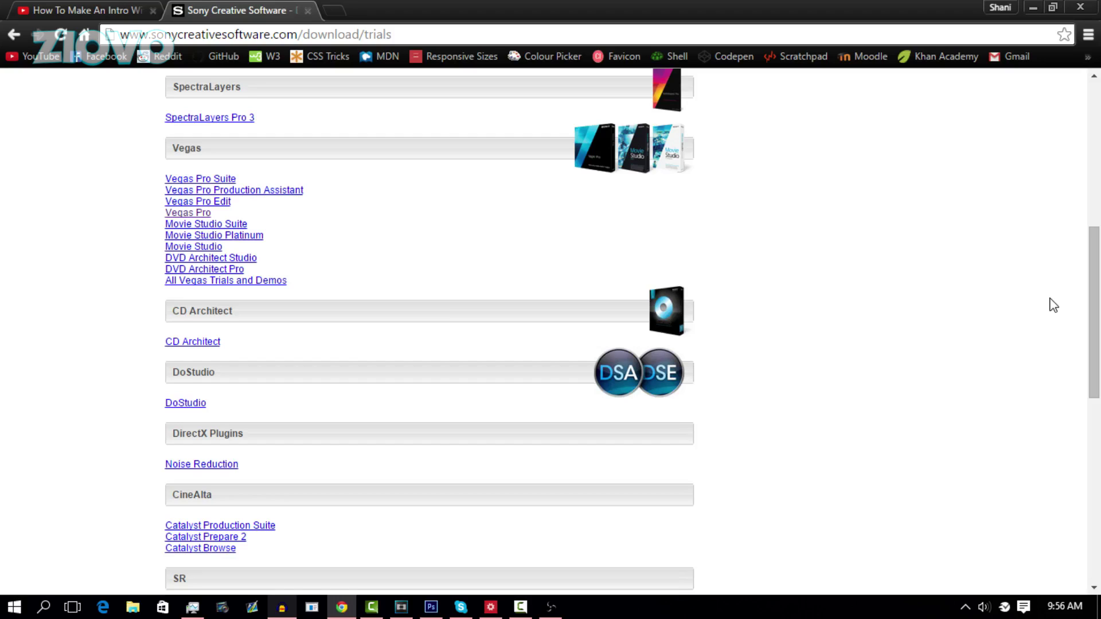
click(401, 607)
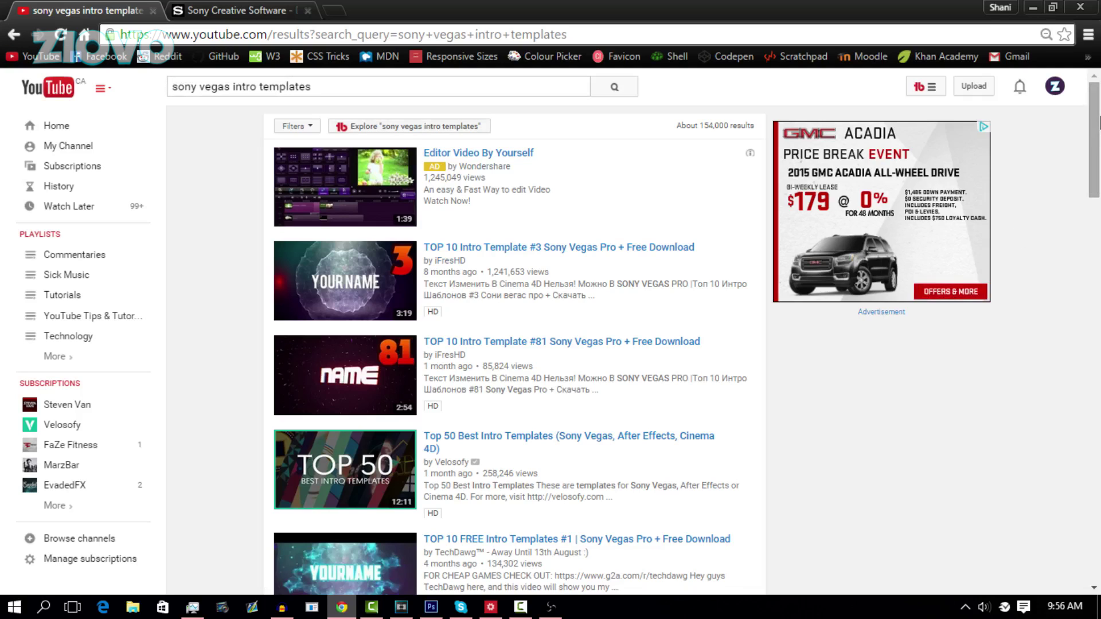
Step: Scroll down the Free 2D Intro #87 video page and expand its full description
scroll(1098, 112, down, 4)
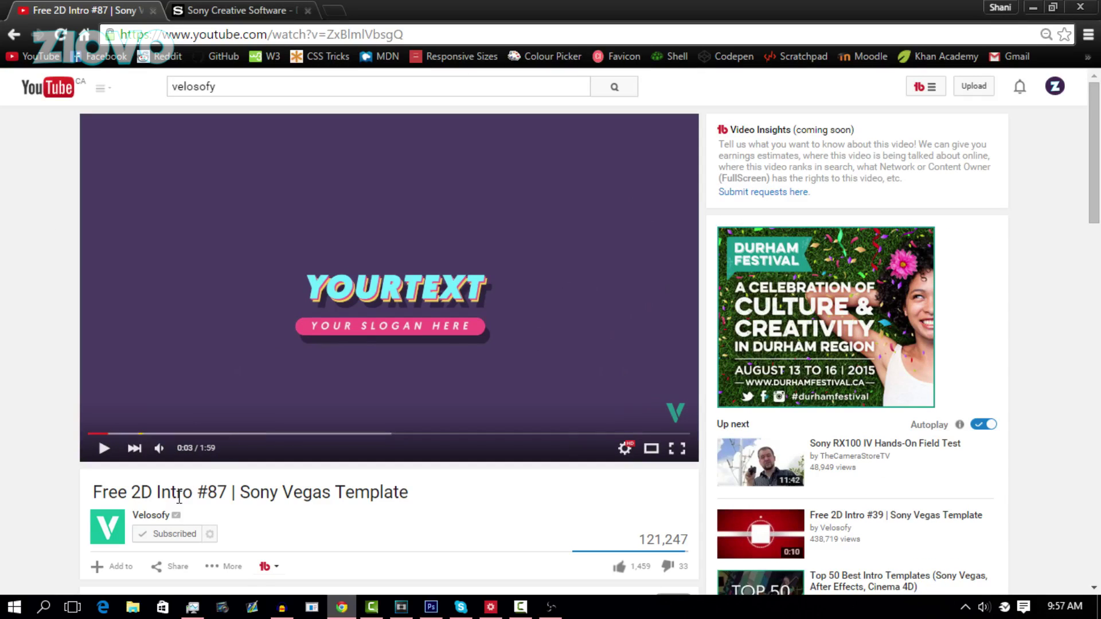
drag(1099, 192, 1094, 328)
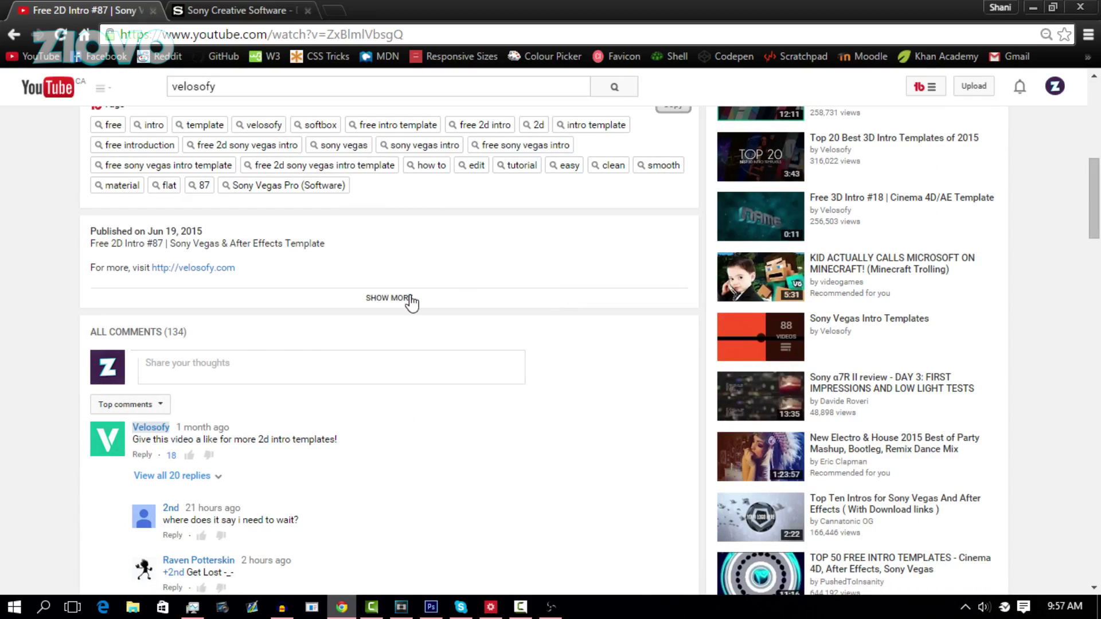
click(409, 298)
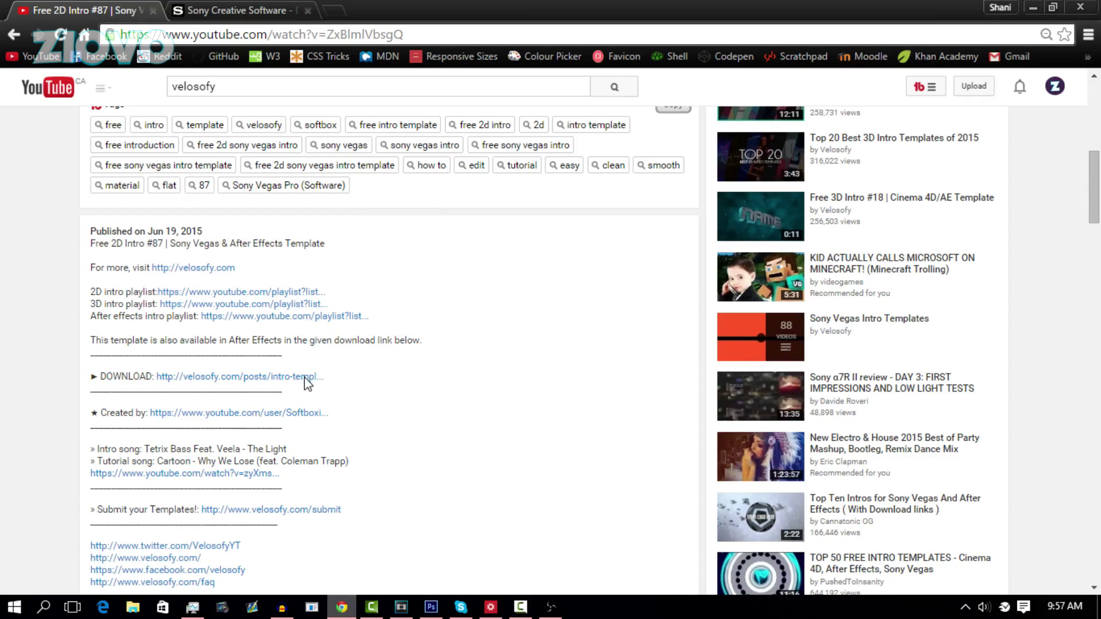
Step: Follow Velosofy's Sony Vegas download for Intro #087 through to the MediaFire Sv_intro87.zip page
click(259, 377)
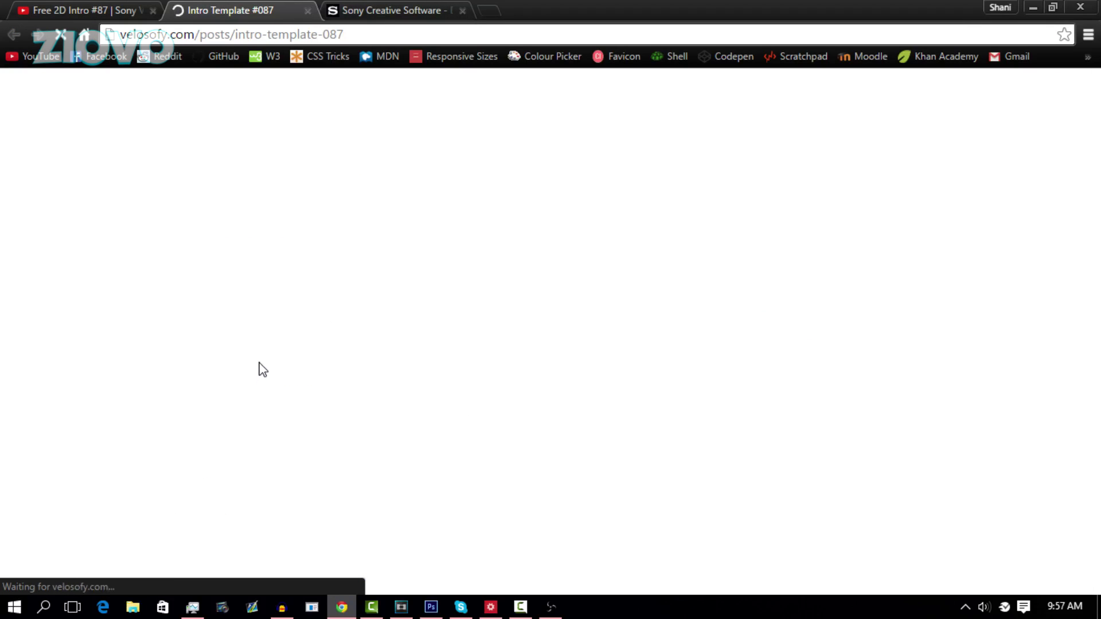
scroll(409, 312, down, 5)
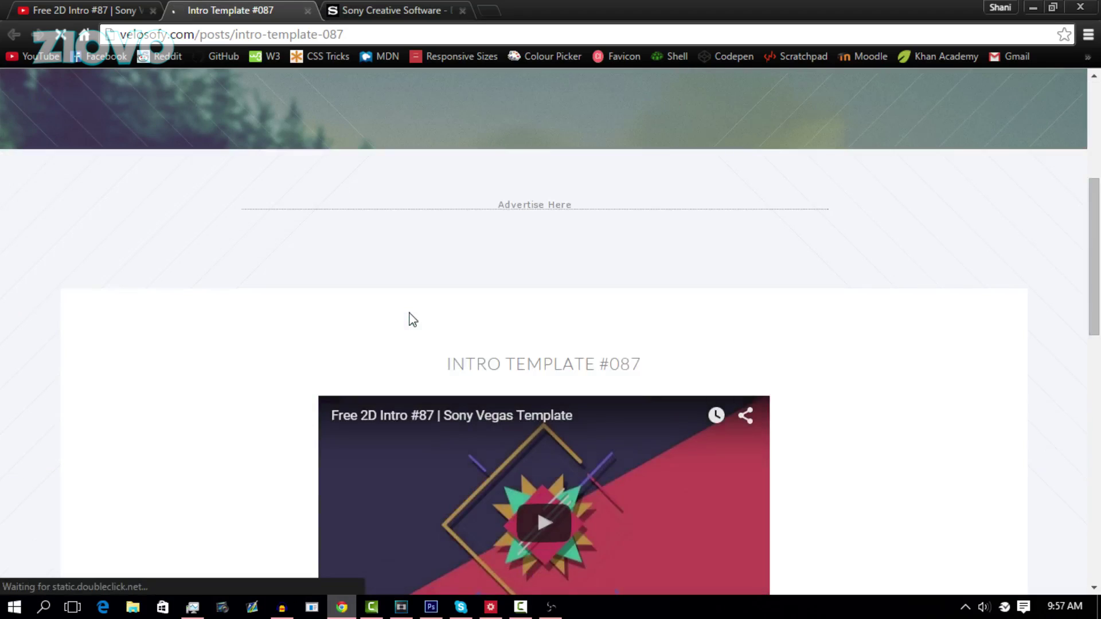
scroll(413, 319, down, 8)
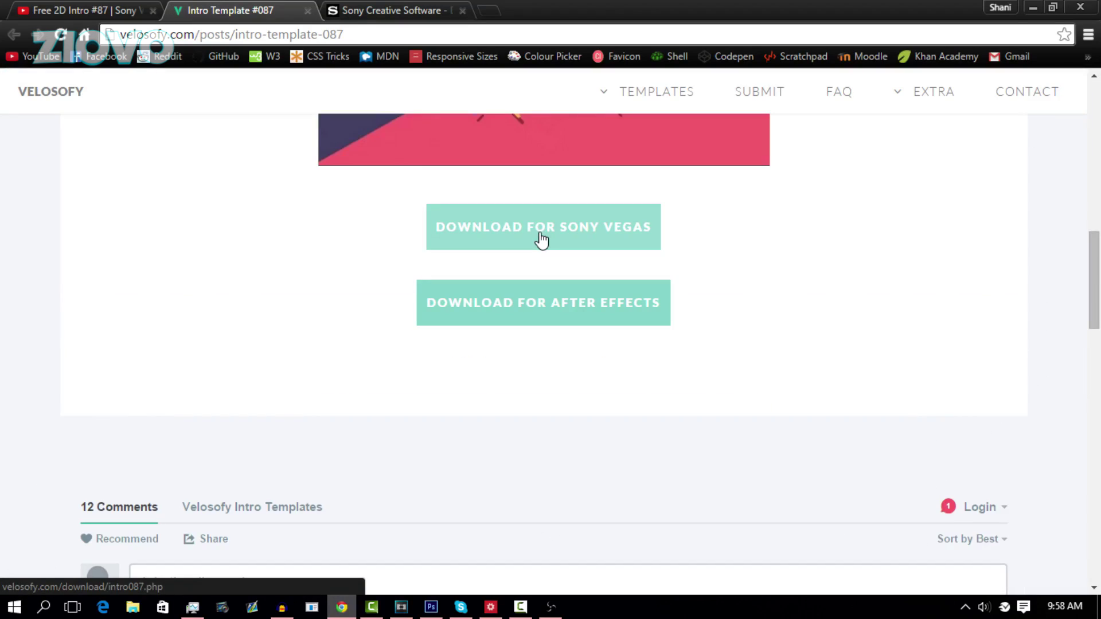
click(541, 241)
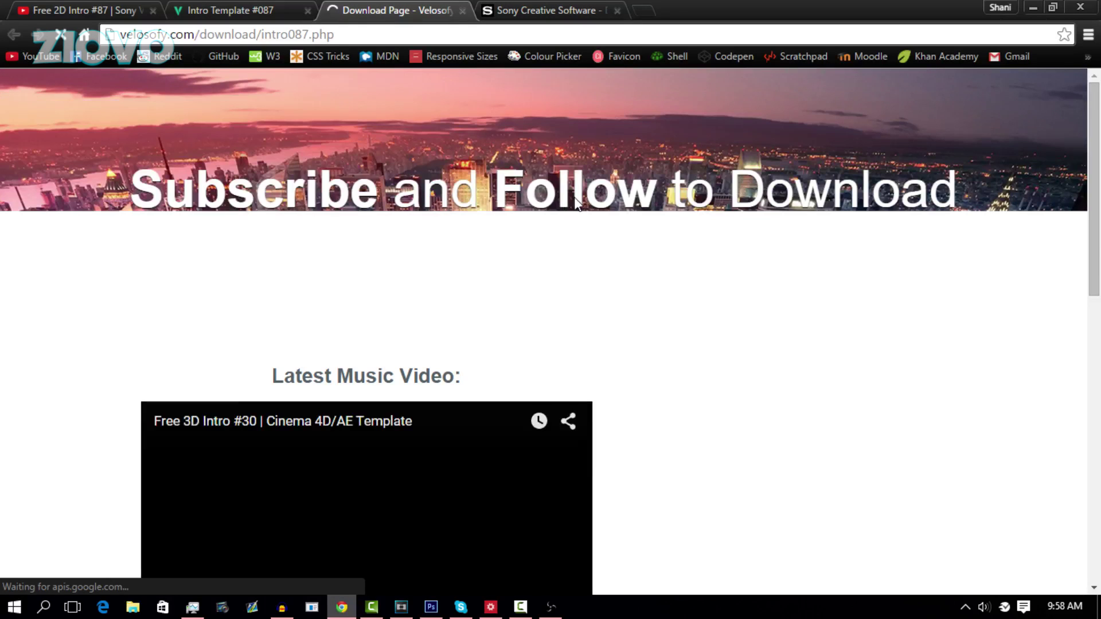
scroll(800, 398, down, 10)
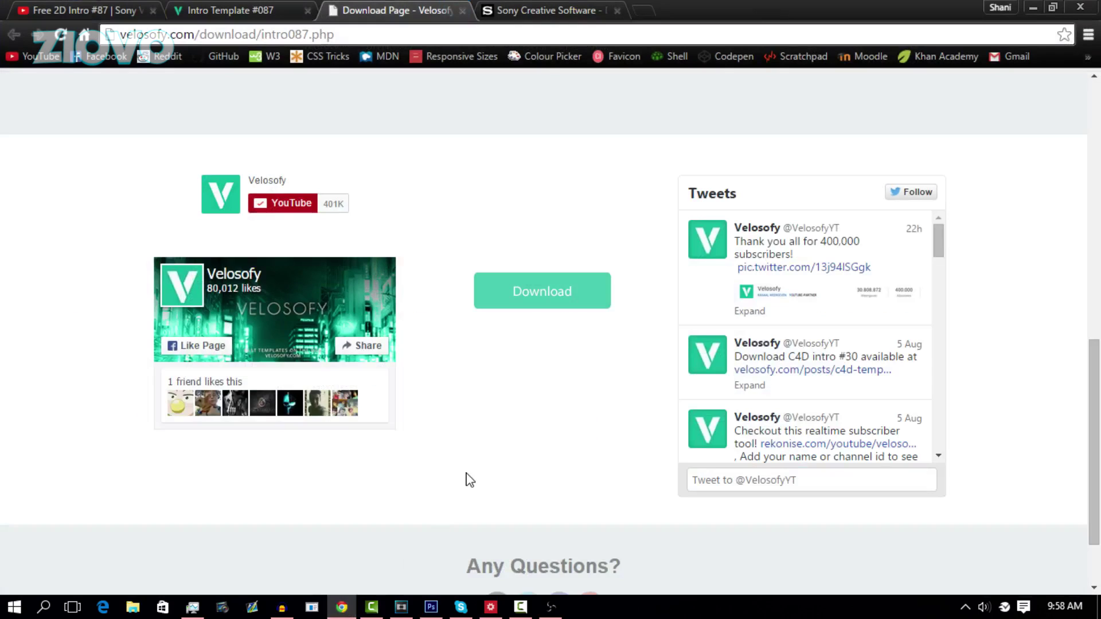
click(542, 291)
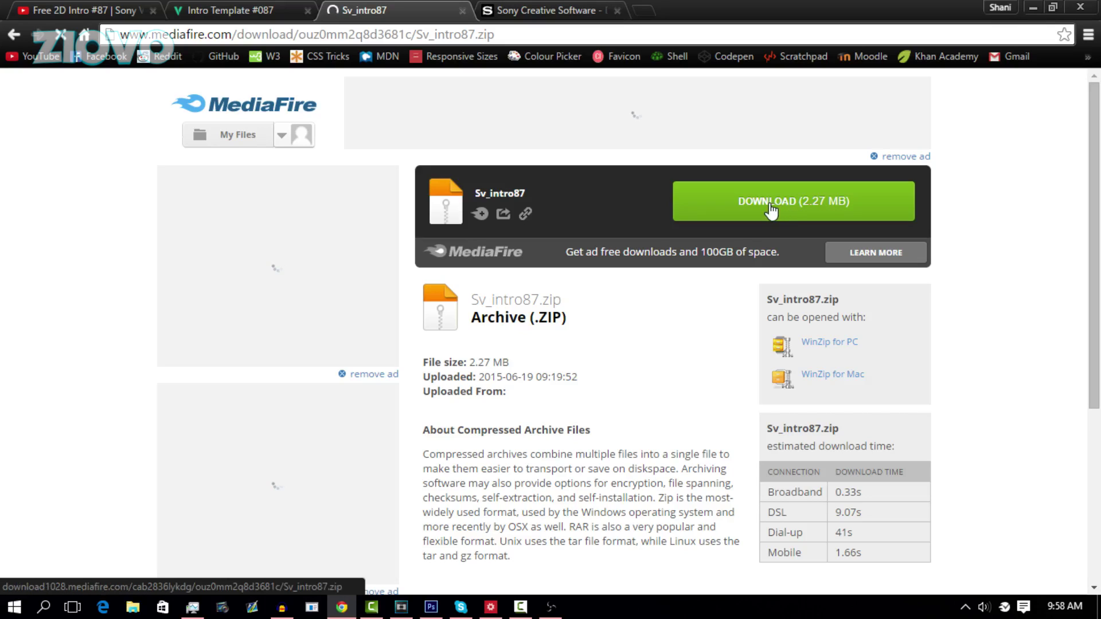
Step: Download Sv_intro87.zip from MediaFire and restore down the browser window
click(768, 204)
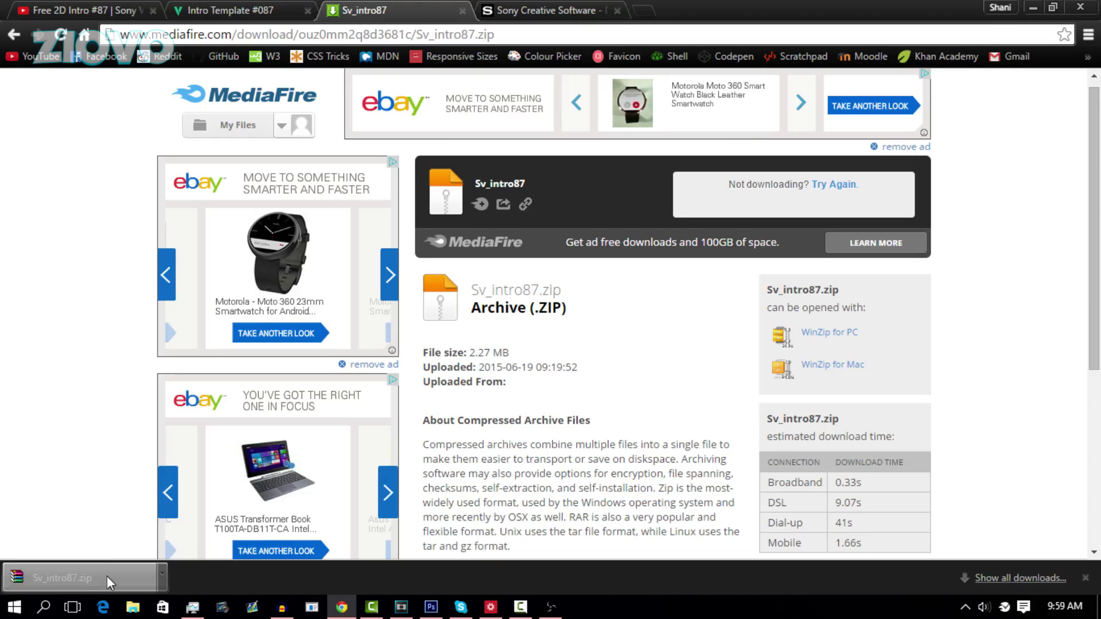
click(1053, 7)
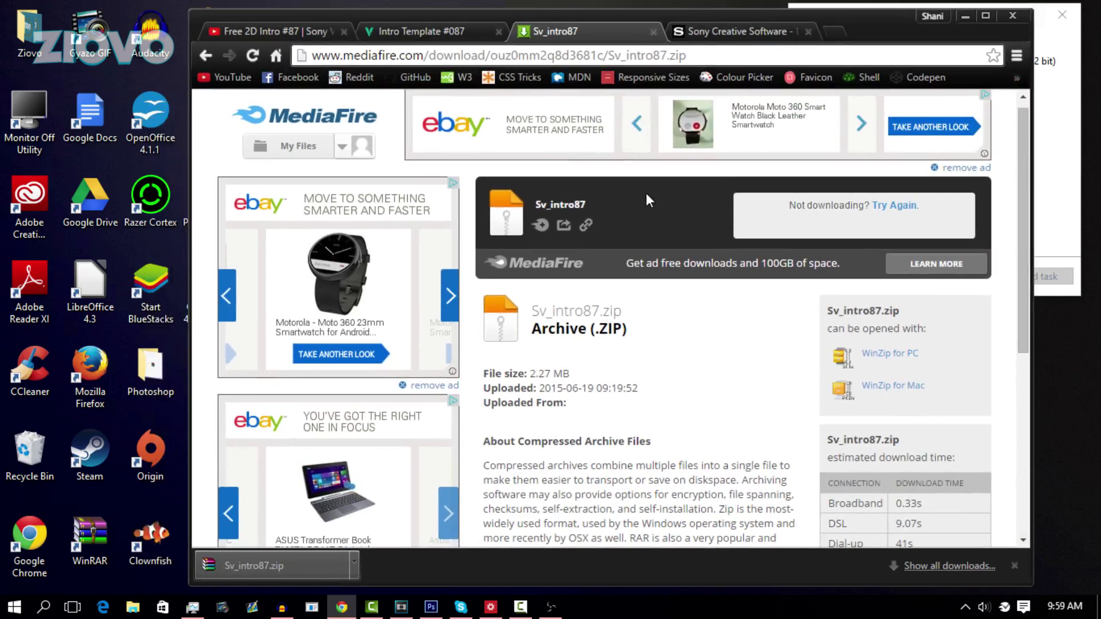
Step: Extract Sv_intro87.zip with WinRAR into a Sv_intro87 folder on the desktop
click(1072, 556)
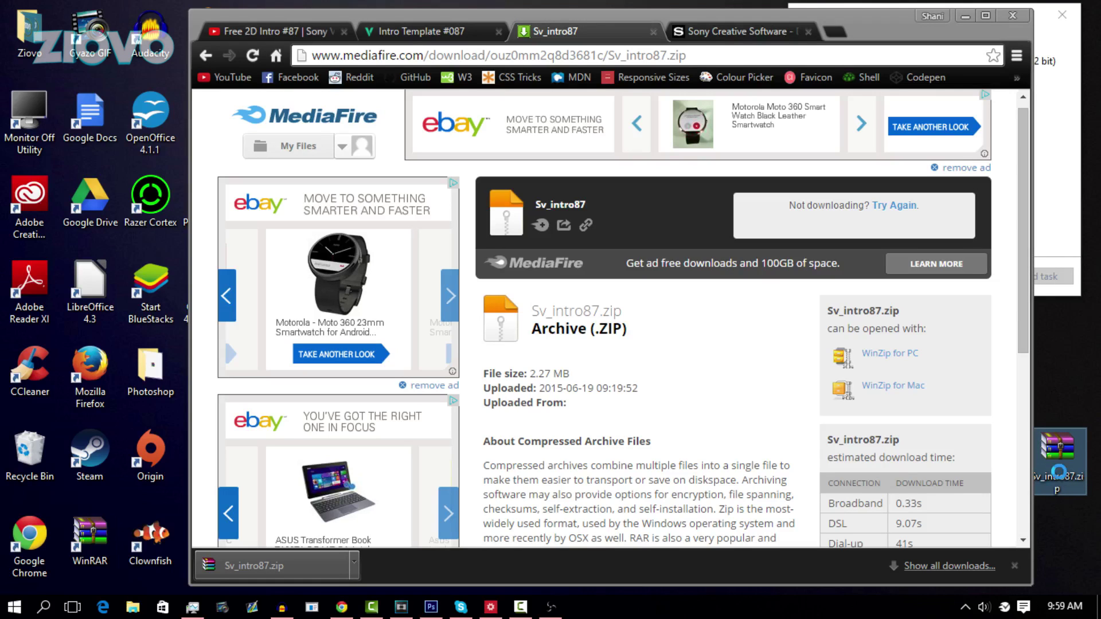
right_click(1055, 467)
click(978, 183)
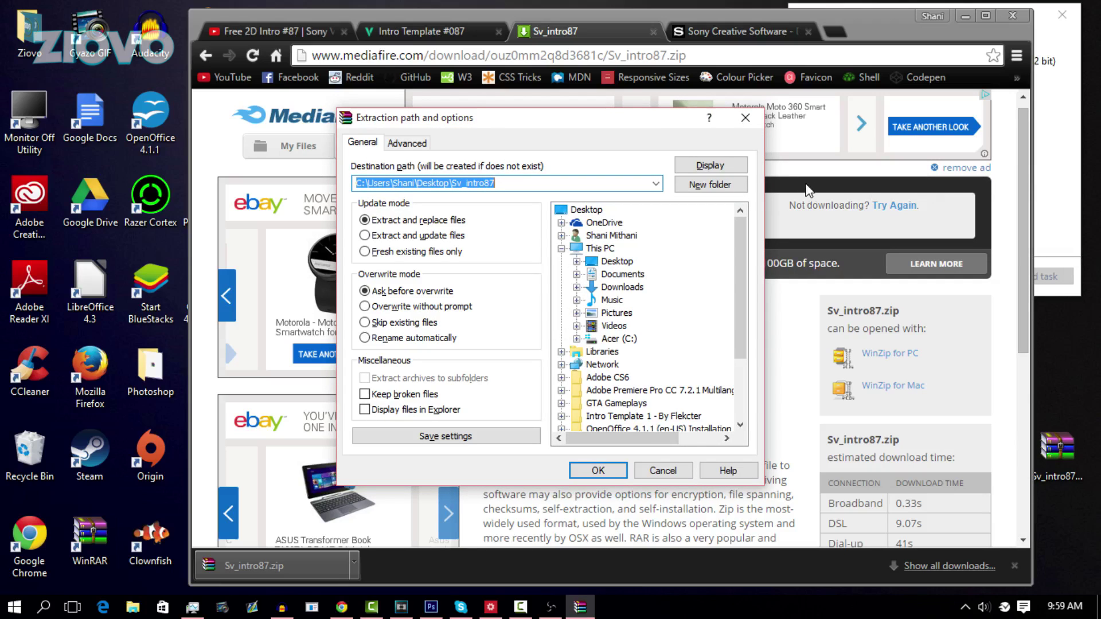
click(611, 471)
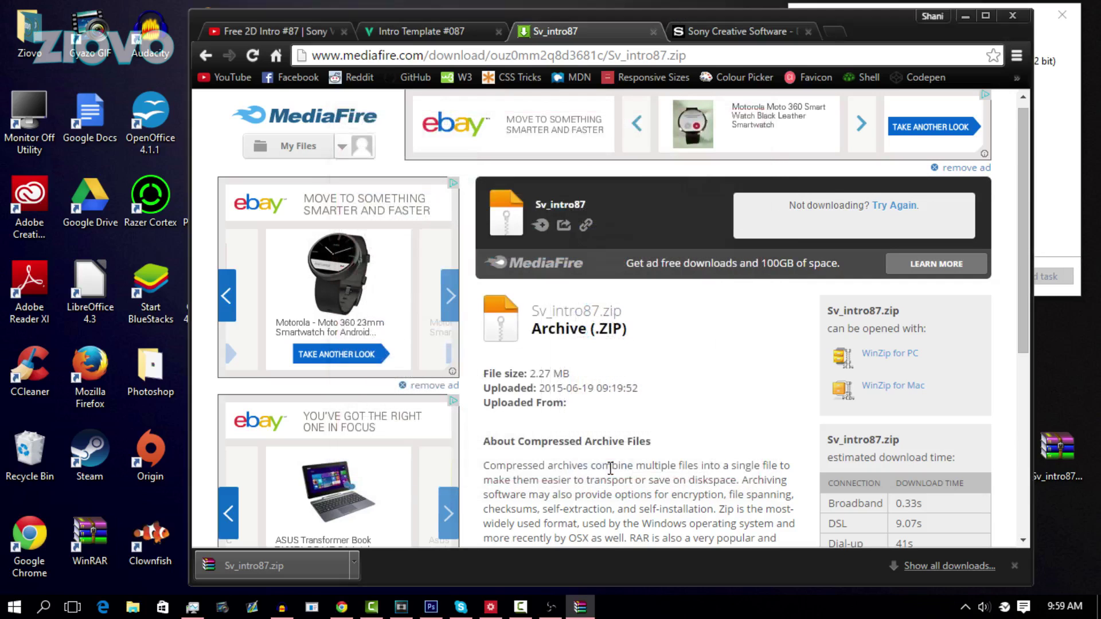
Step: Minimize the open windows and browse into Sv_intro87\2dintro87
click(965, 16)
click(988, 15)
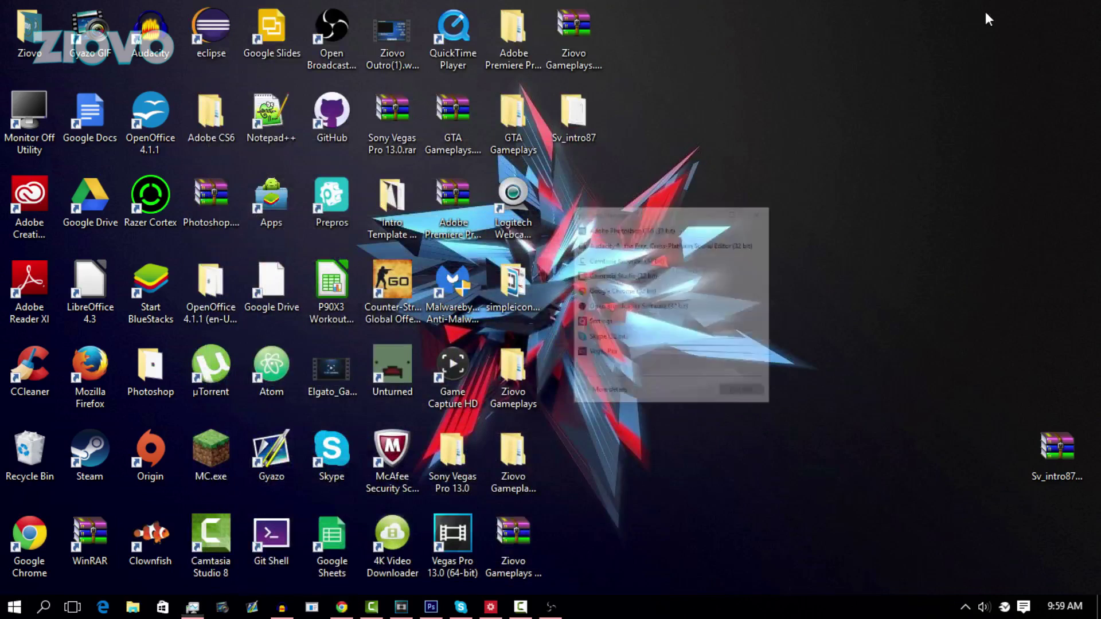
double_click(578, 114)
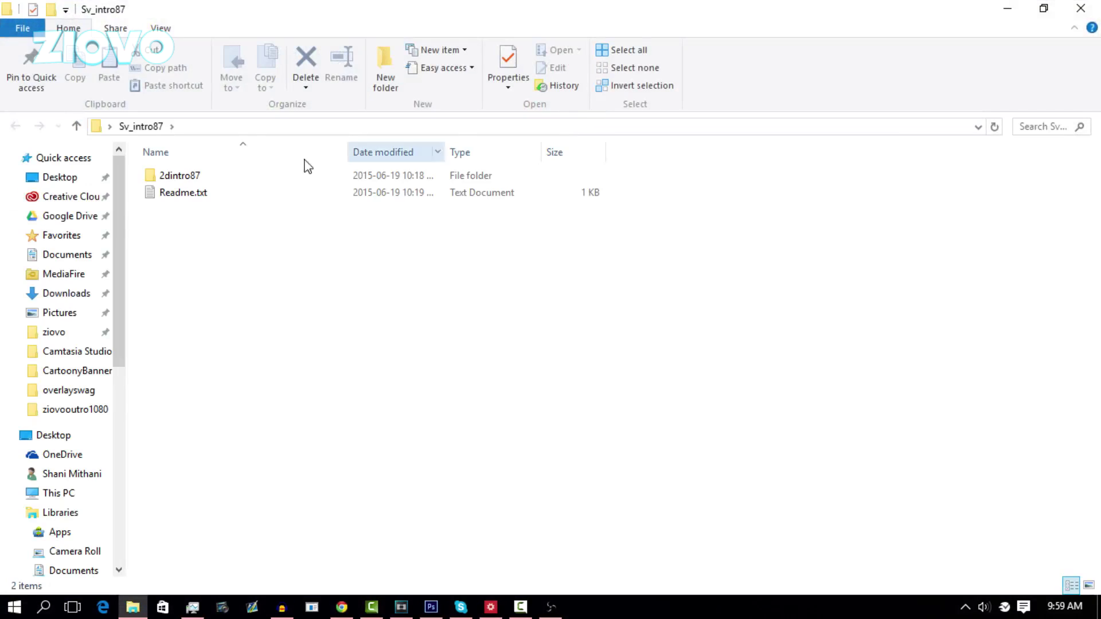
double_click(239, 178)
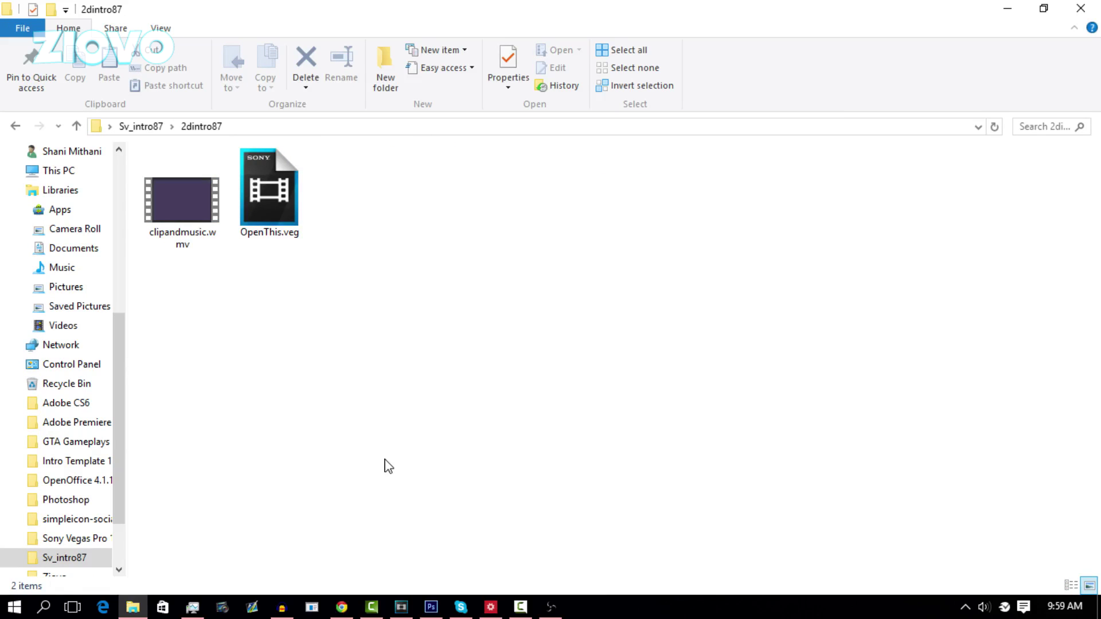
Step: Open OpenThis.veg from Desktop\Sv_intro87\2dintro87 in Vegas Pro
click(401, 606)
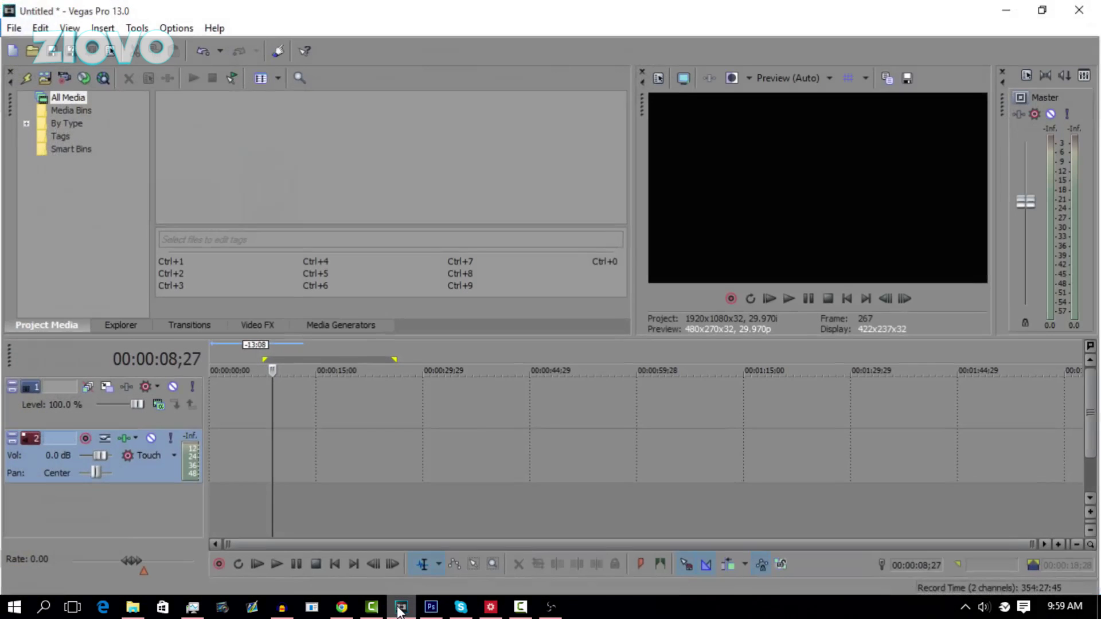
click(13, 27)
click(22, 60)
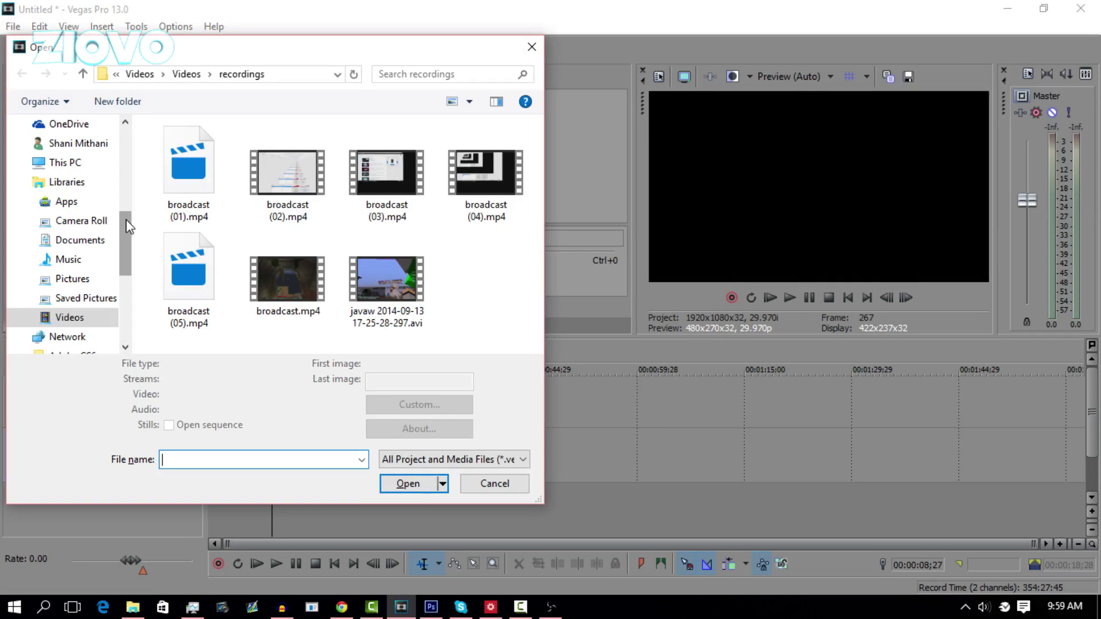
drag(126, 226, 119, 143)
click(83, 151)
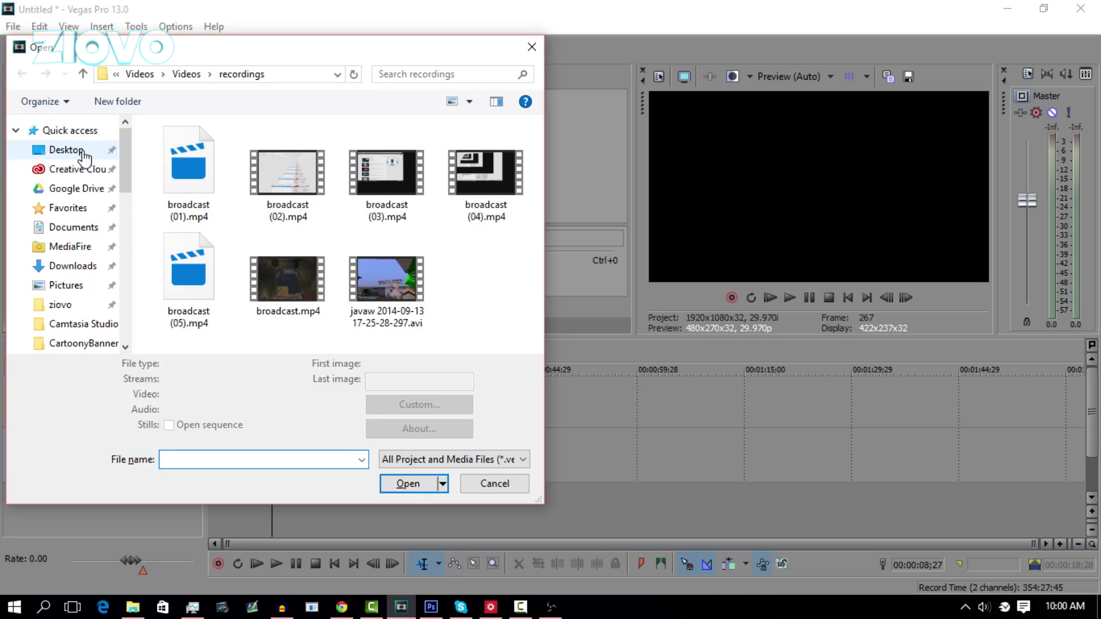
drag(538, 158, 542, 236)
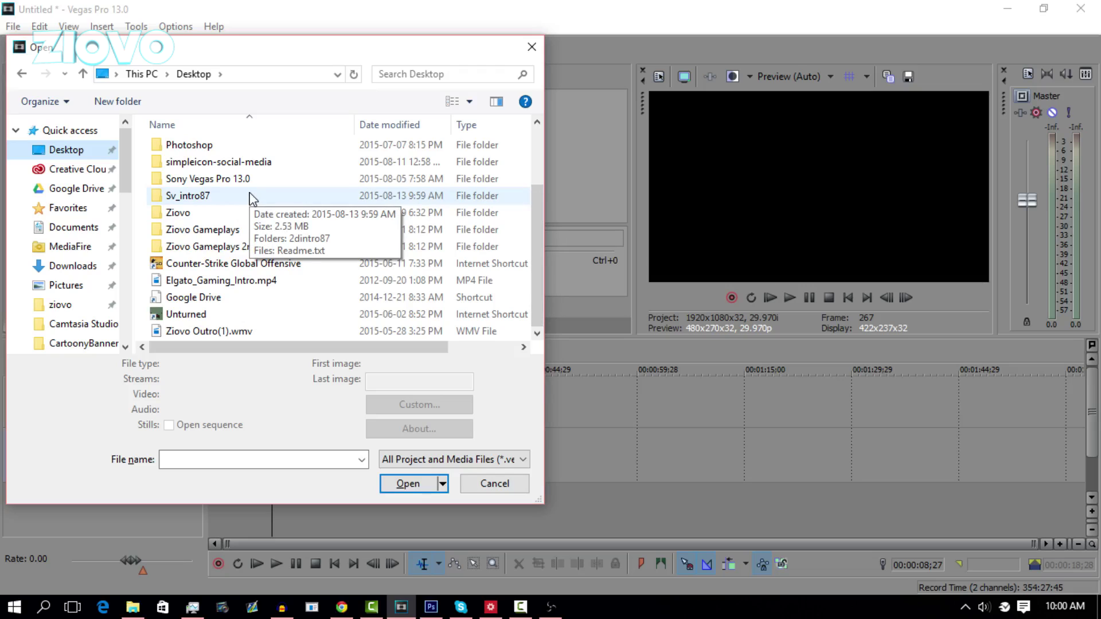
double_click(250, 196)
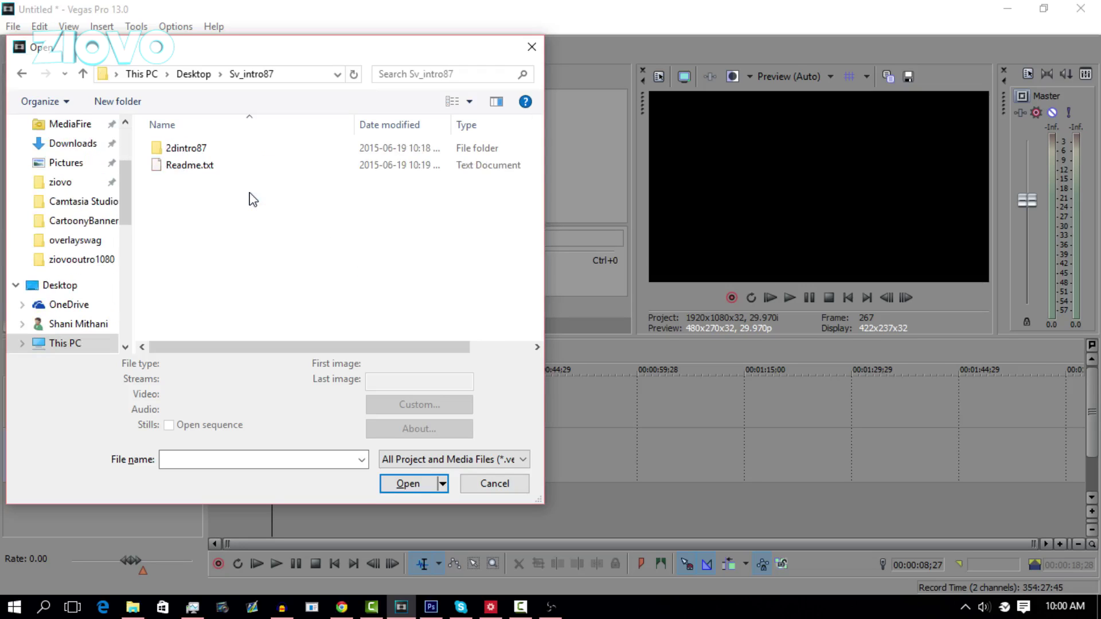
double_click(227, 151)
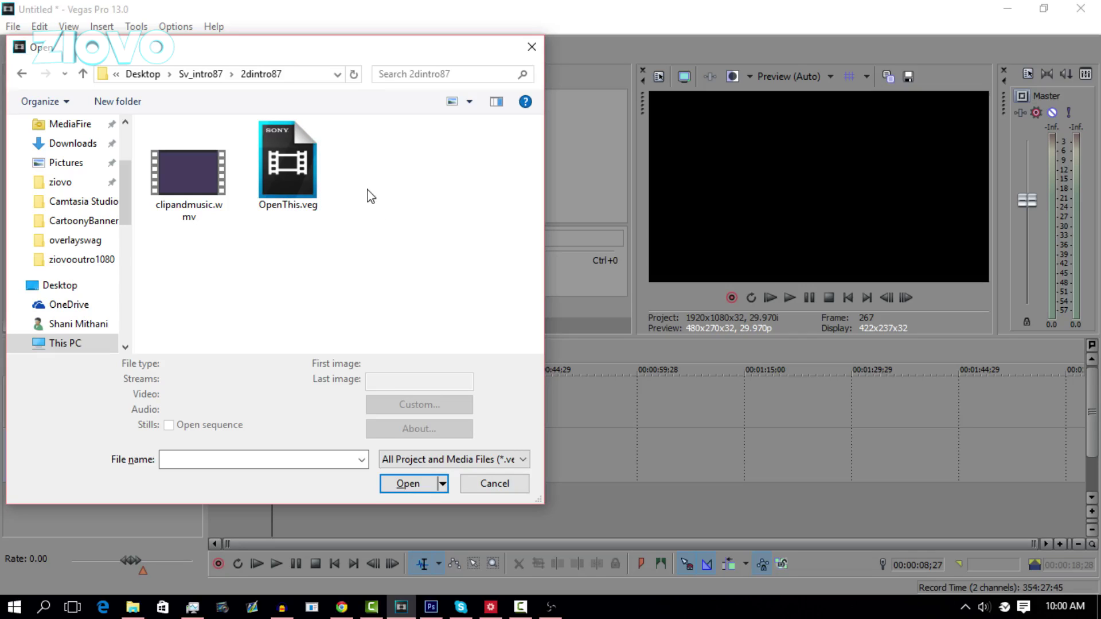
double_click(301, 162)
Step: Answer the save prompt to load the template, then play and pause its preview
click(488, 259)
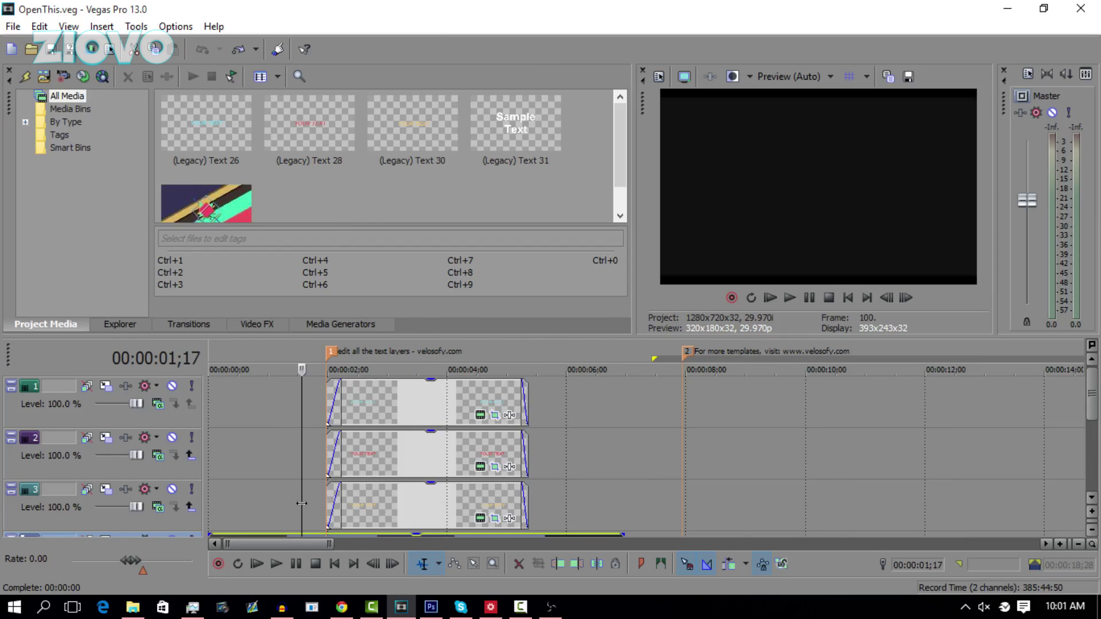
click(789, 298)
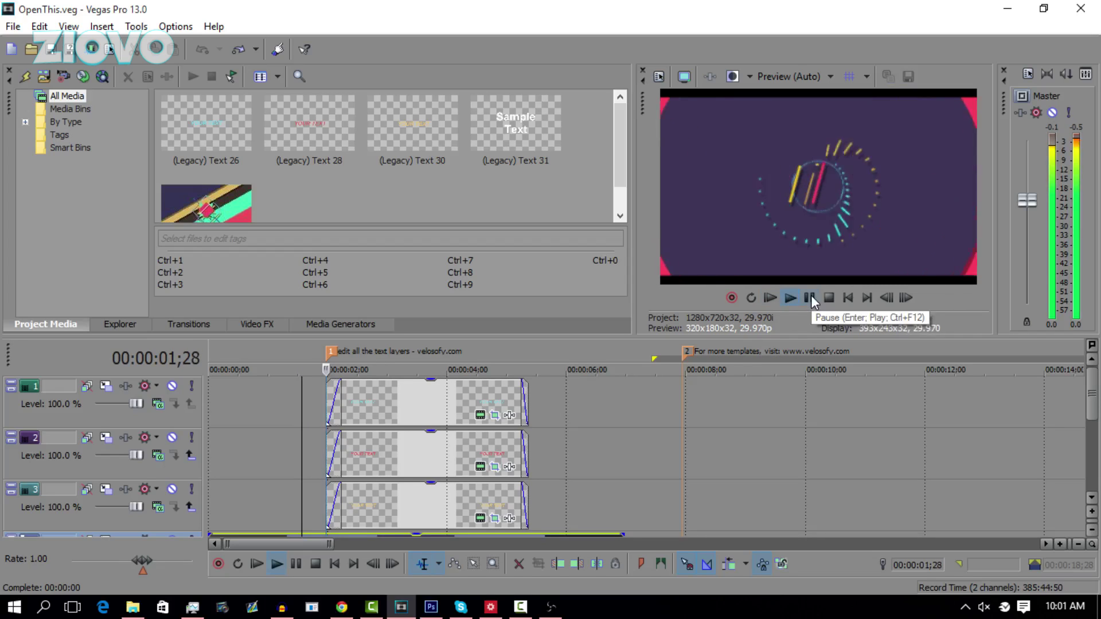
click(811, 297)
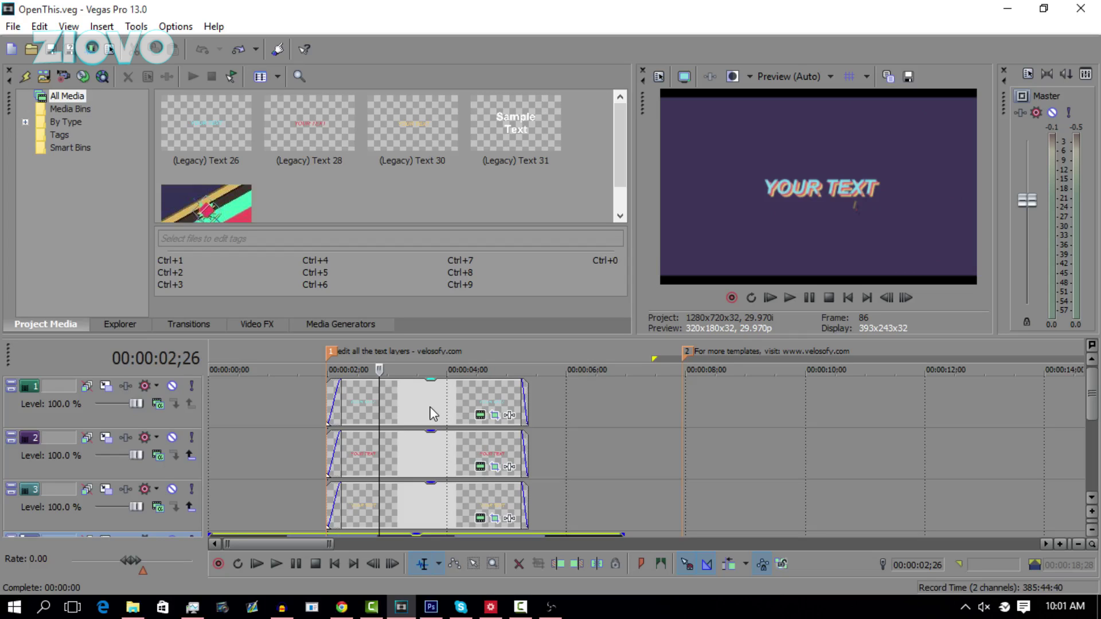
Step: Replace track 3's YOUR TEXT placeholder with ZIOVO
mouse_move(429, 434)
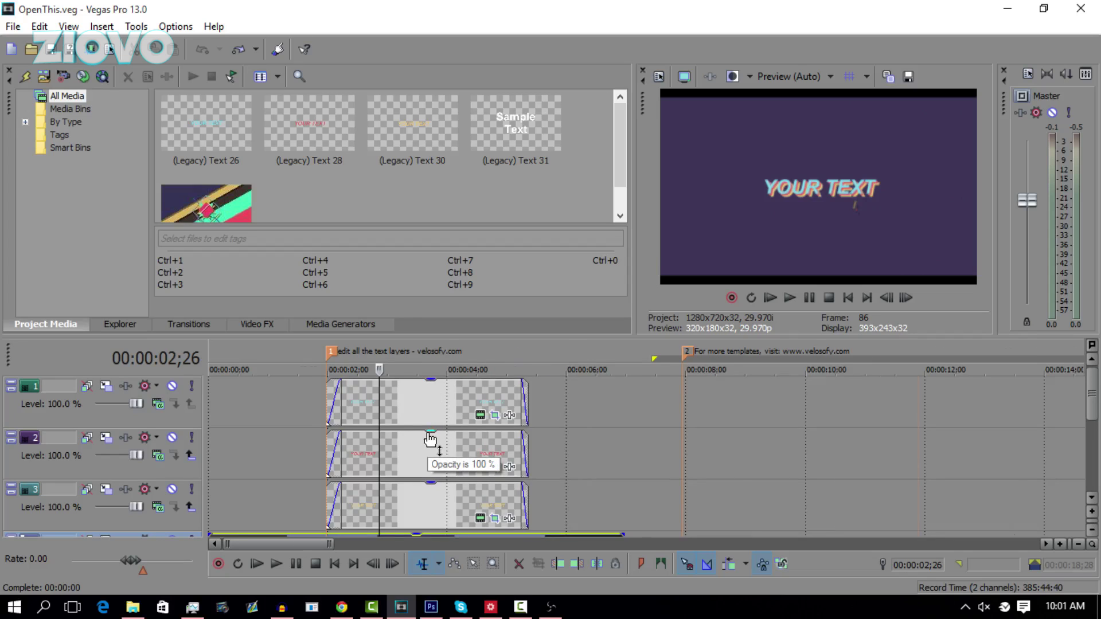
scroll(429, 435, up, 6)
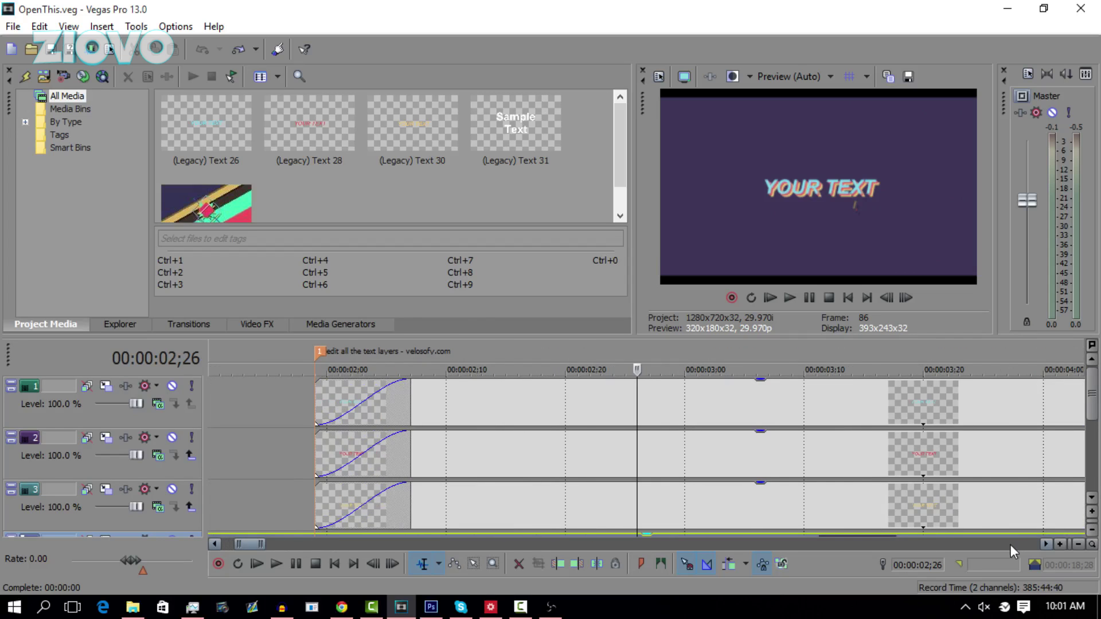
click(1049, 543)
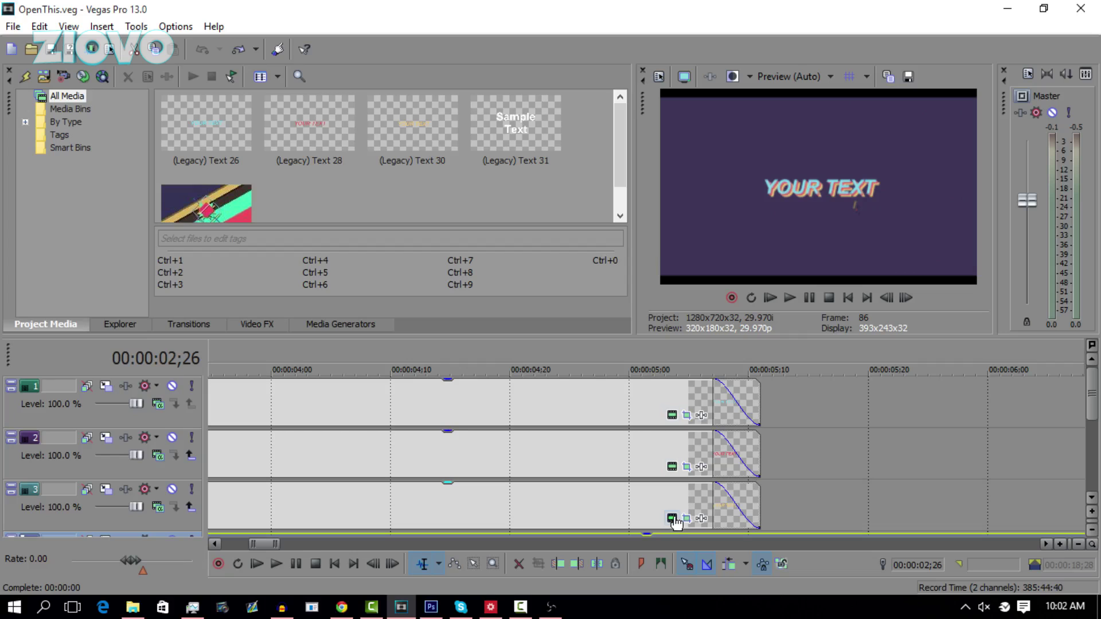
click(673, 520)
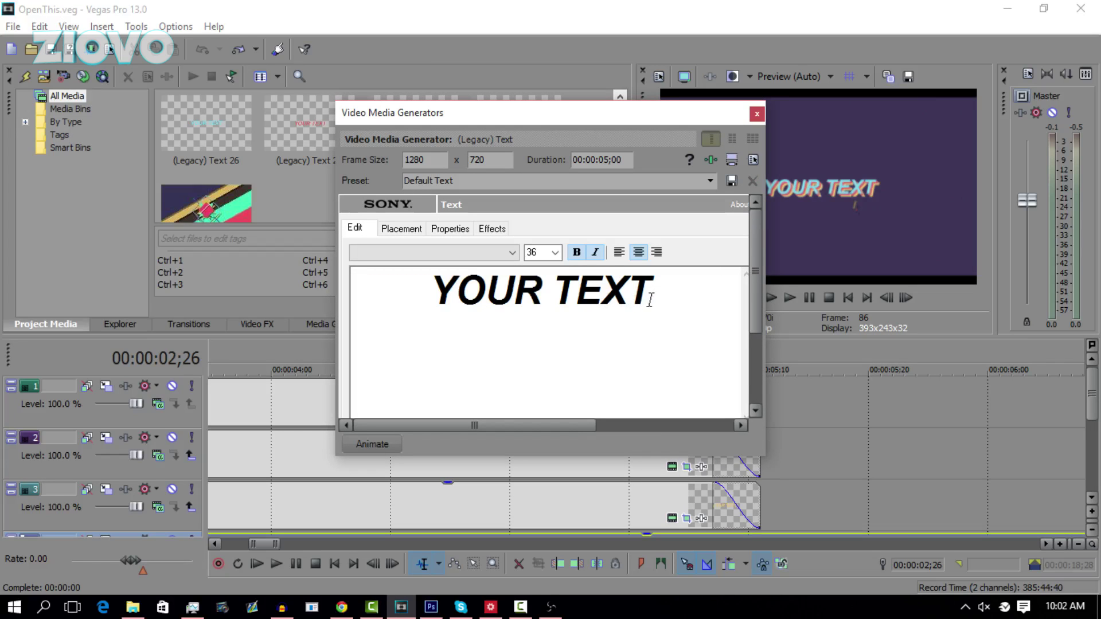
drag(650, 300, 407, 307)
text(ZIOVO)
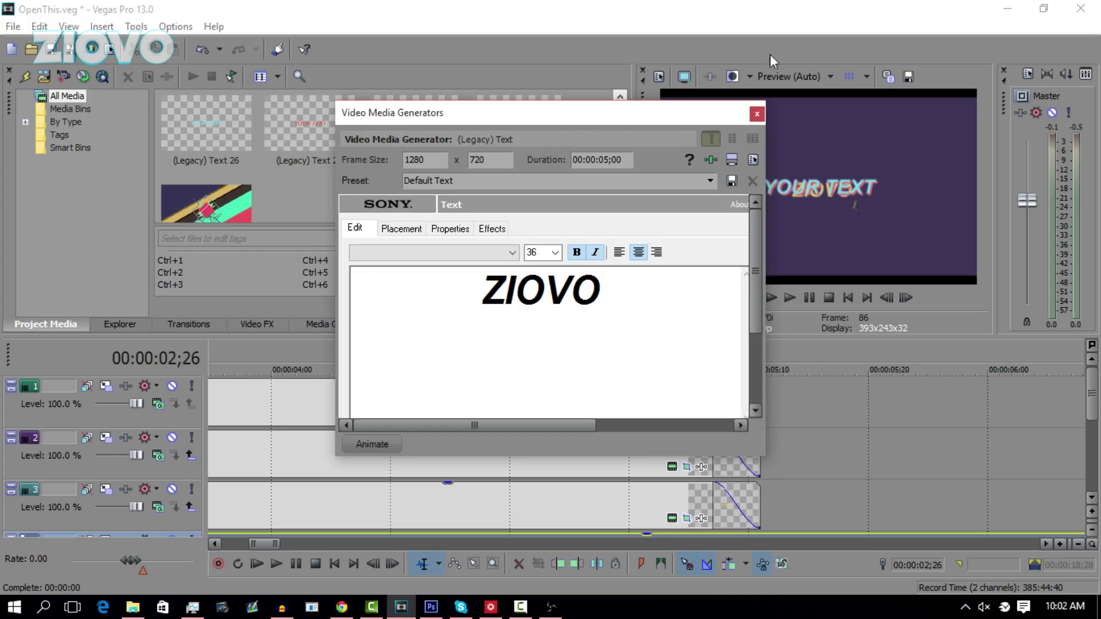
click(758, 114)
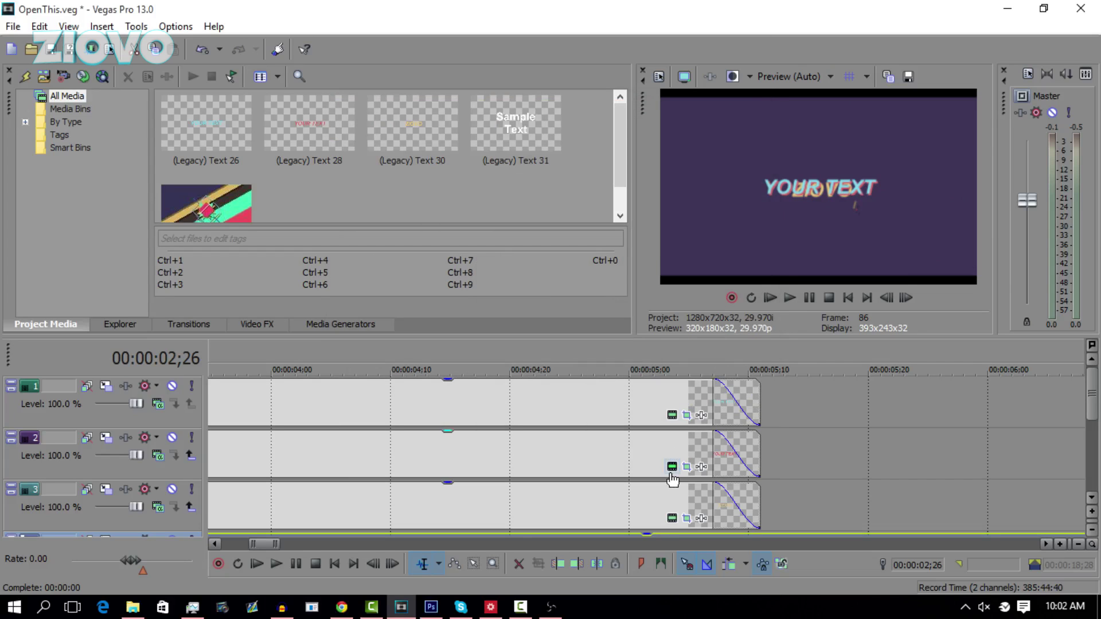
Step: Change the YOUR TEXT placeholder on tracks 2 and 1 to ZIOVO
click(671, 468)
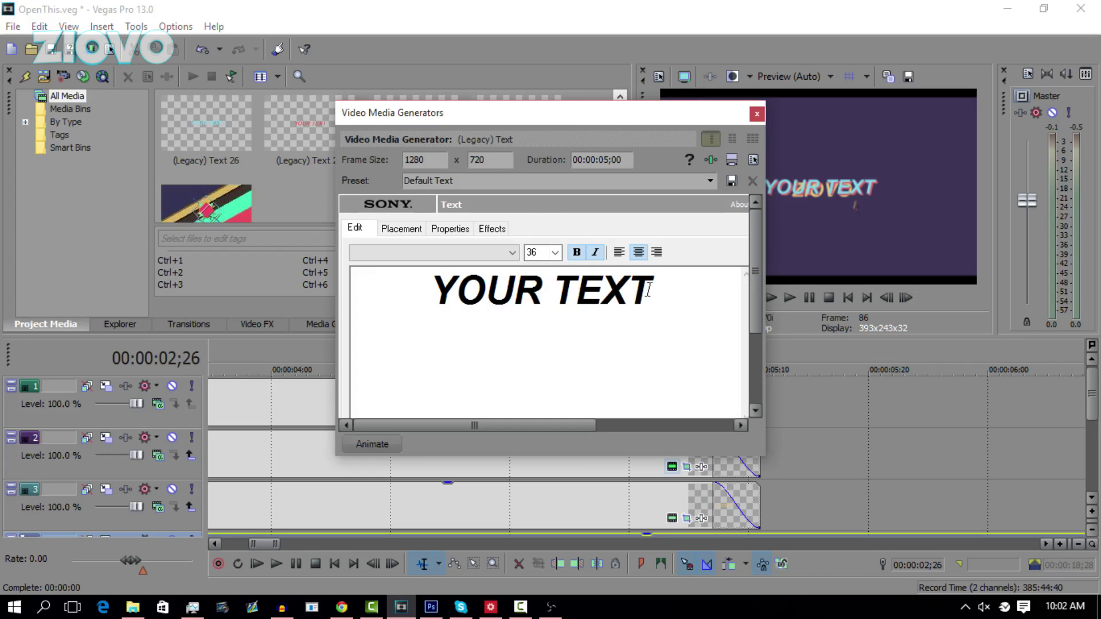
drag(649, 289, 405, 284)
text(ZIOVO)
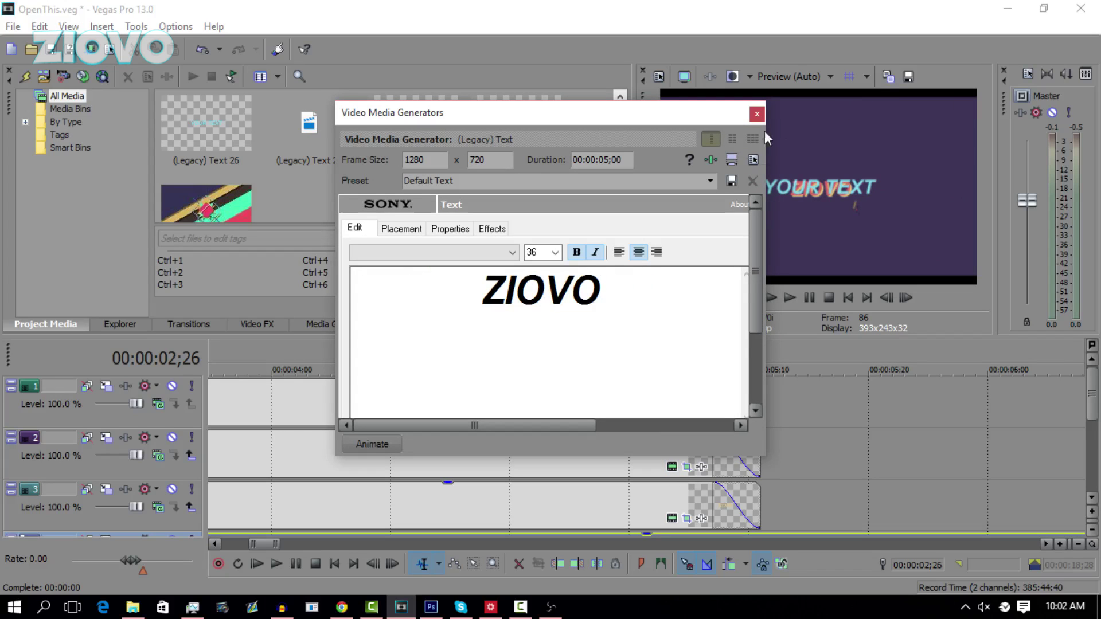
click(757, 113)
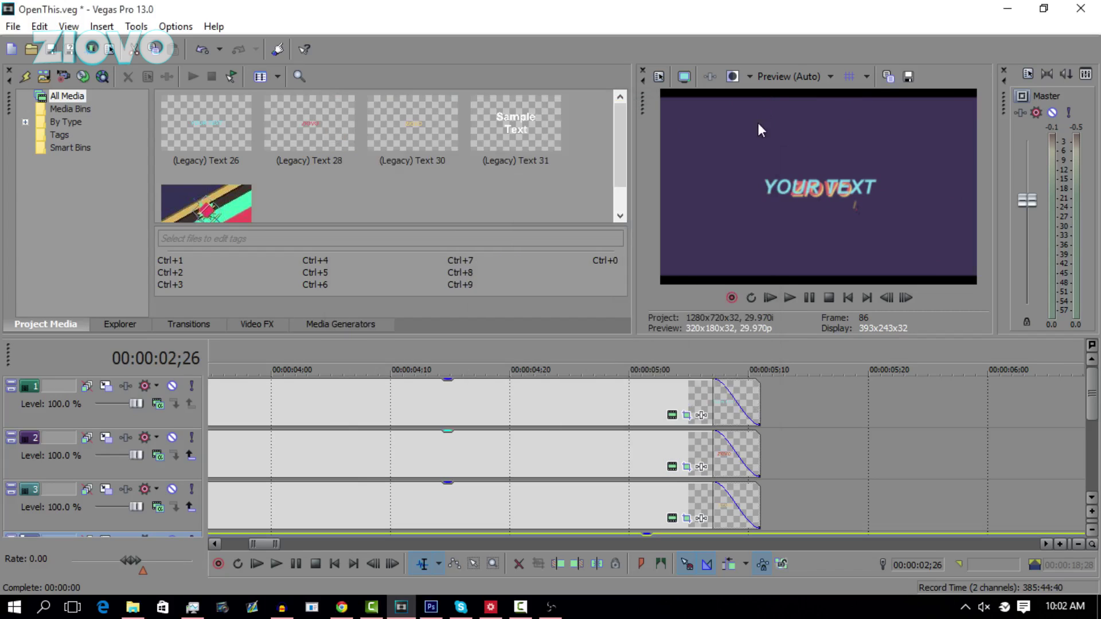
click(672, 415)
drag(651, 290, 431, 290)
text(ZIO)
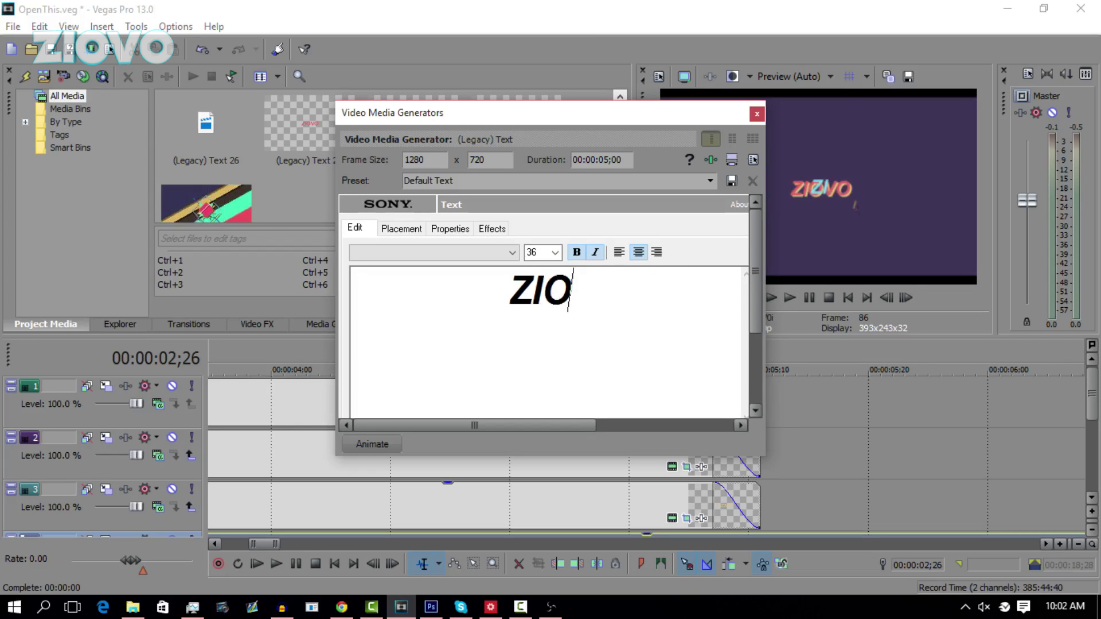
text(VO)
Step: Close track 1's text editor and play the ZIOVO intro from about one second
click(757, 114)
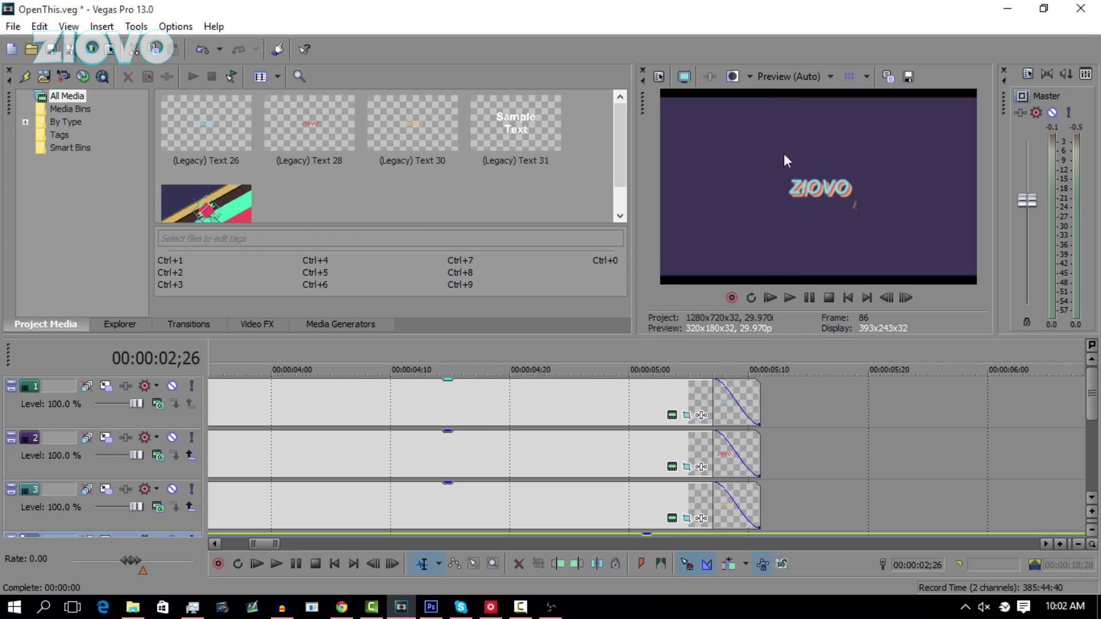
scroll(883, 431, down, 4)
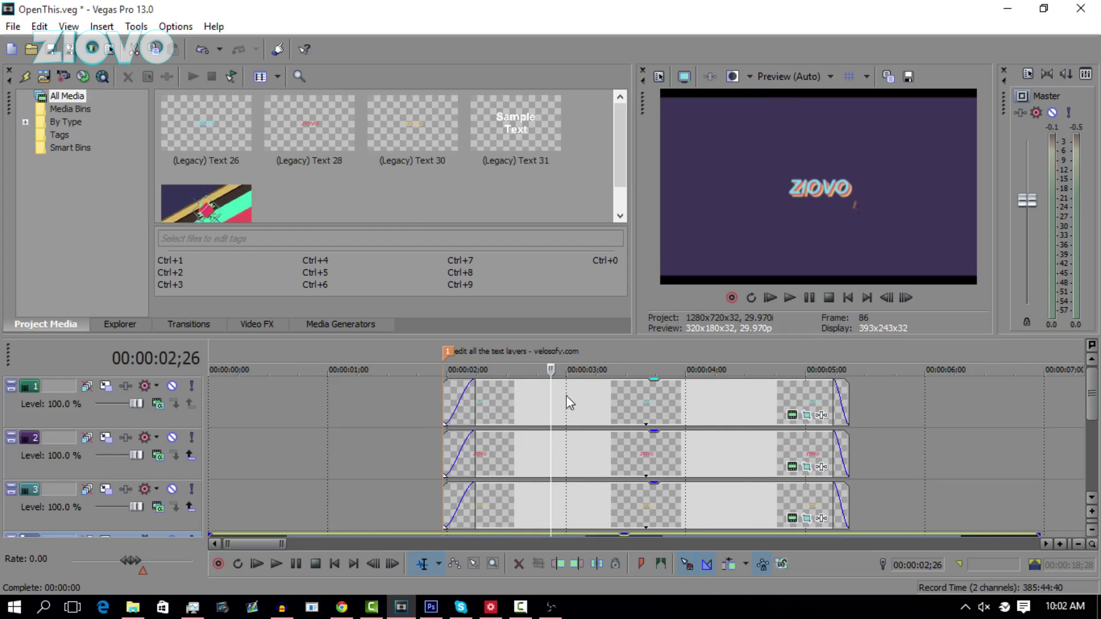
drag(549, 400, 367, 407)
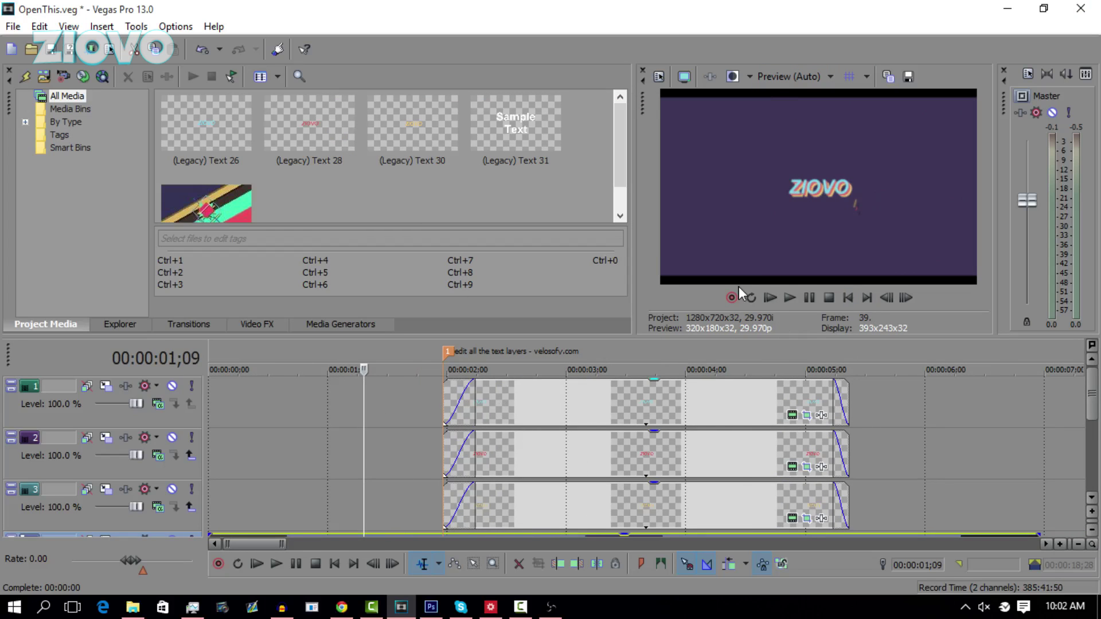
click(789, 299)
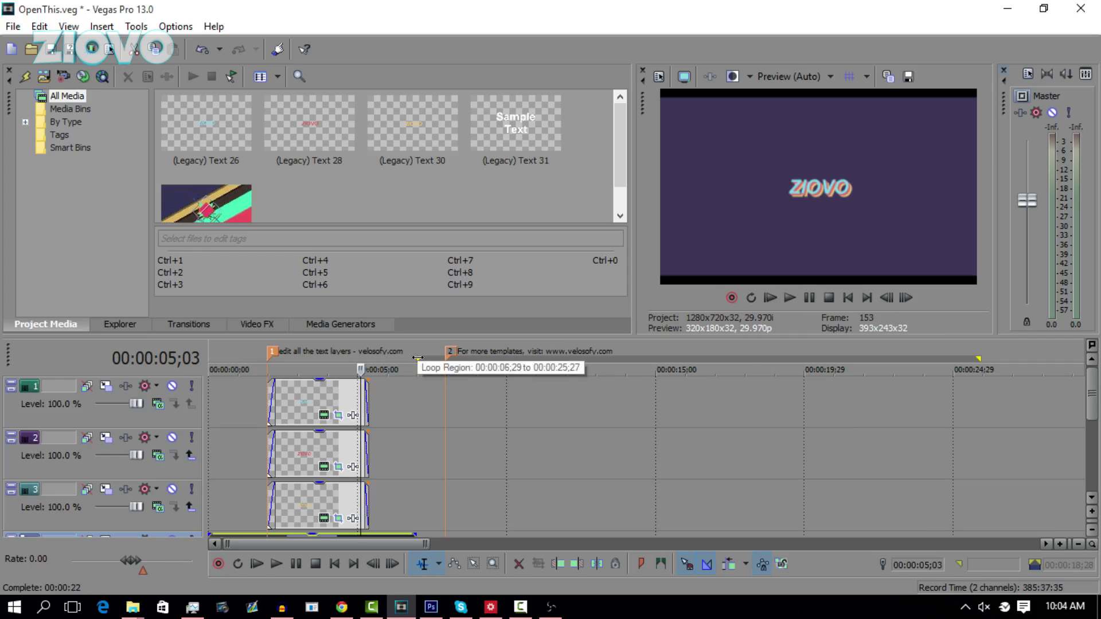
Step: Drag the loop region's start later, to 00:00:11;22
drag(476, 358, 561, 372)
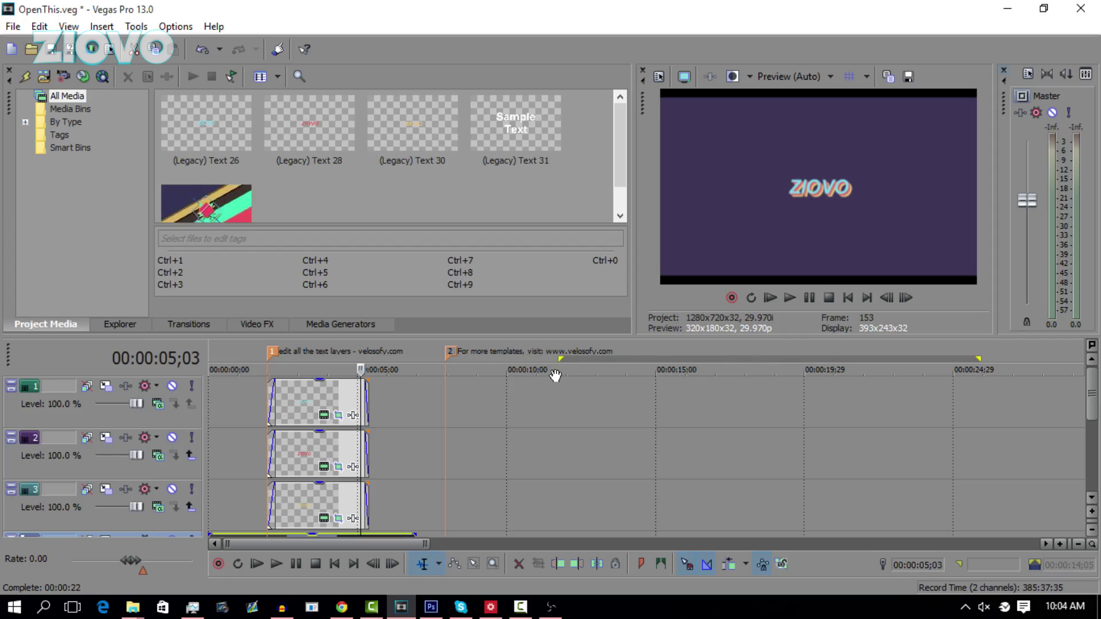
scroll(550, 416, down, 3)
scroll(551, 416, up, 2)
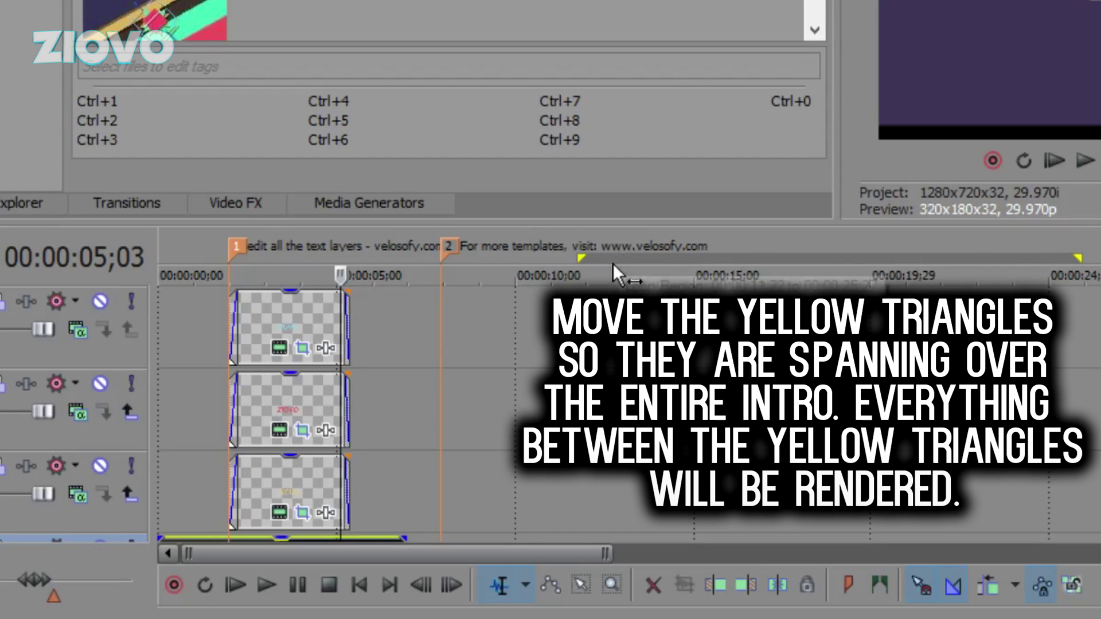
Step: Stretch the loop region over the whole intro and open Render As for OpenThis.mp4
drag(610, 258, 189, 267)
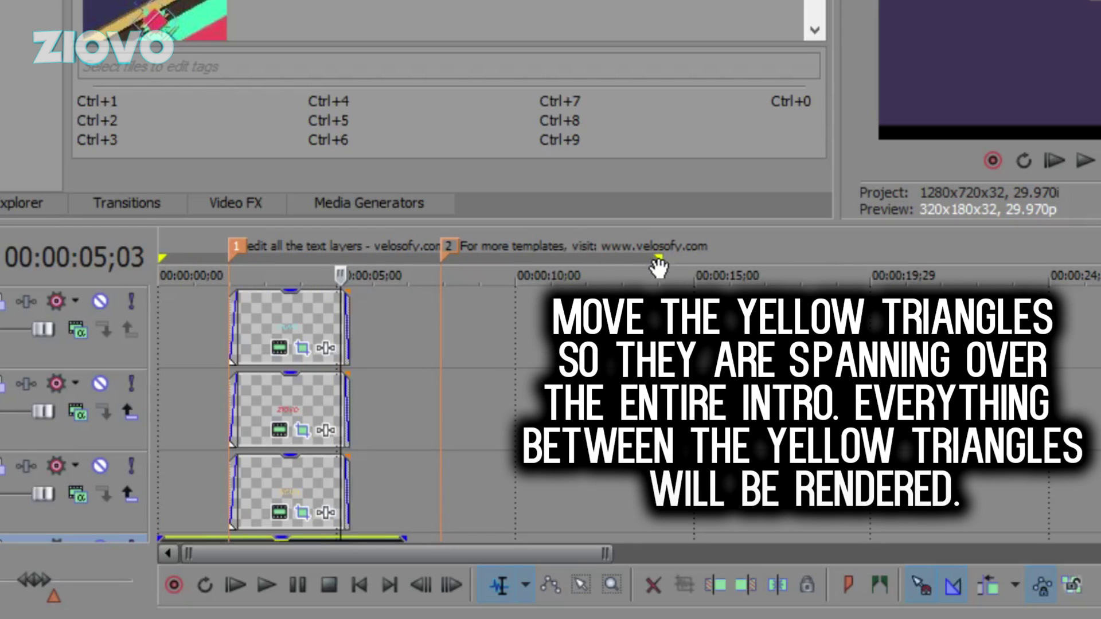
drag(658, 266, 397, 259)
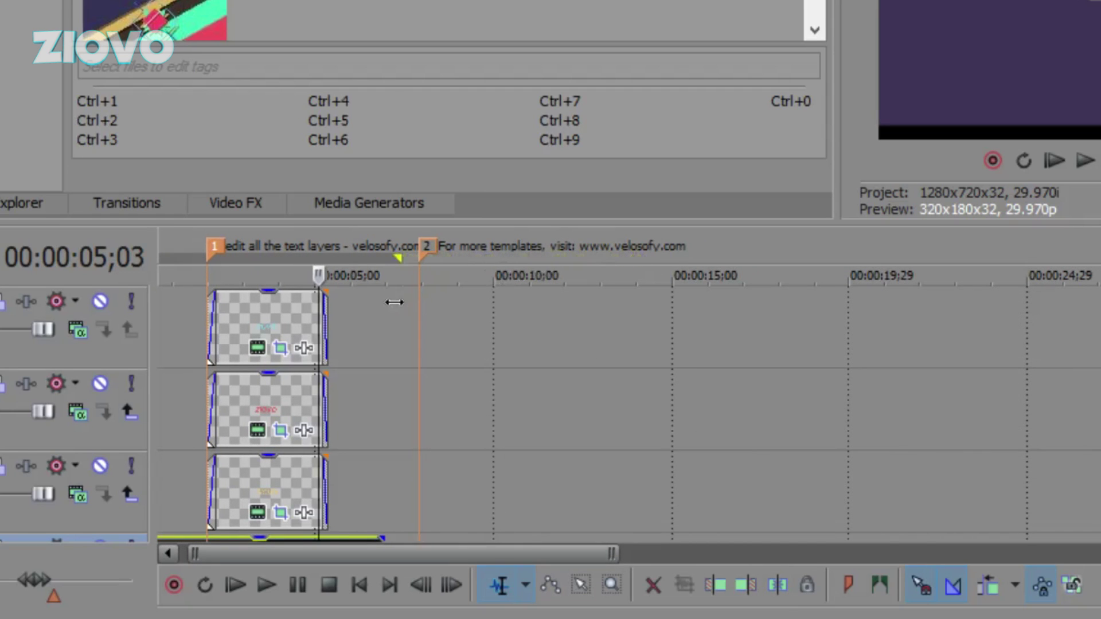
drag(394, 302, 381, 303)
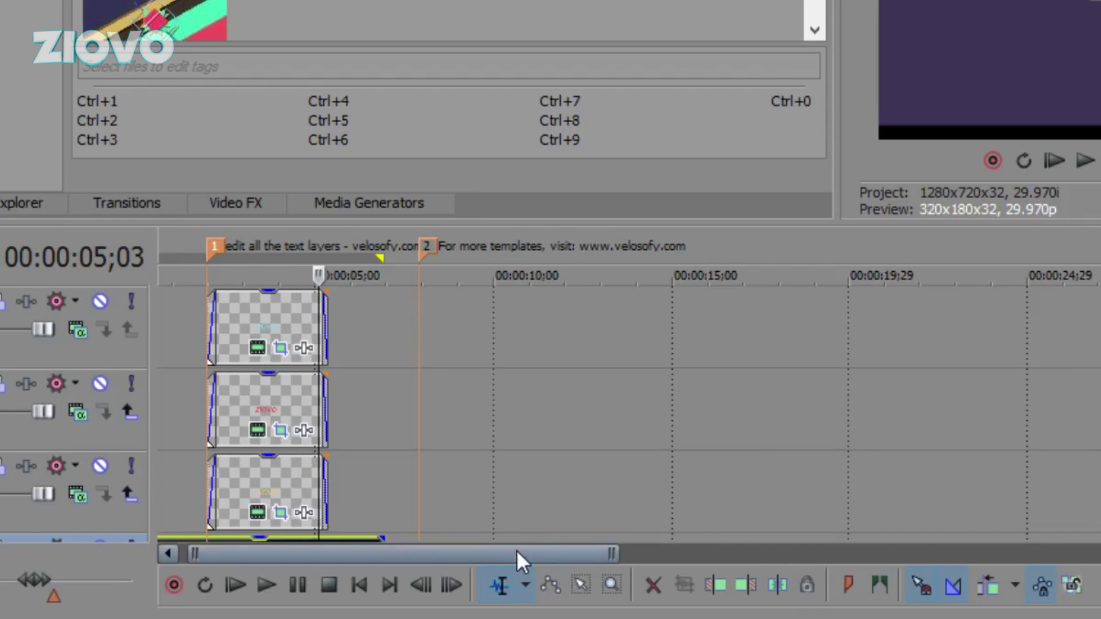
drag(518, 560, 513, 560)
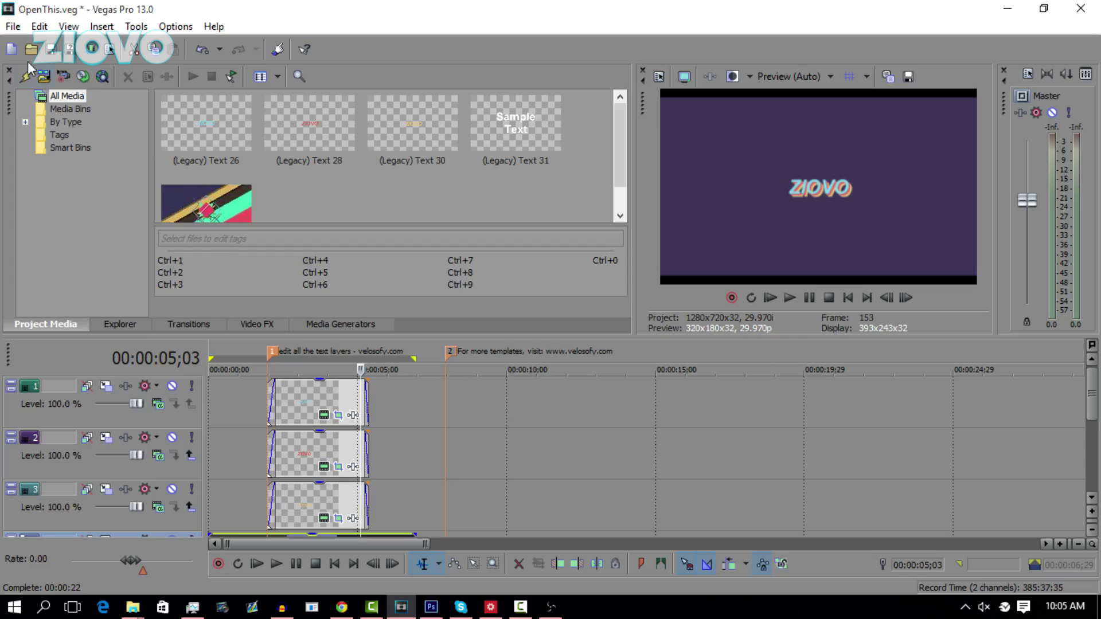
click(13, 27)
click(61, 155)
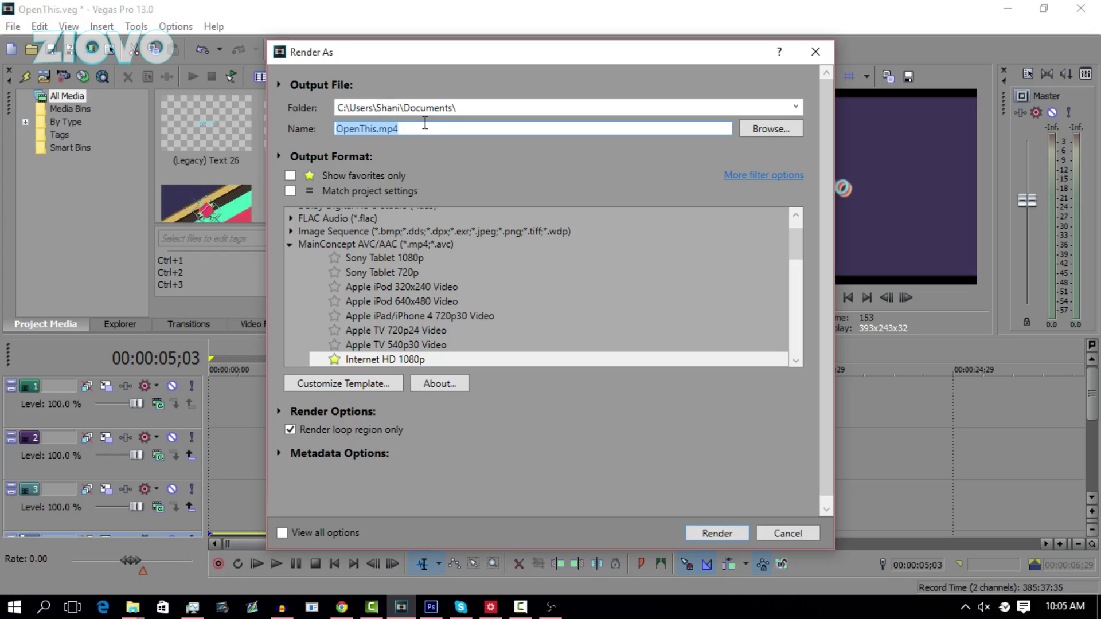
Step: Render the loop region as ZiovoIntro.mp4 using MainConcept AVC/AAC Internet HD 1080p, then open its folder
text(ZiovoIntro)
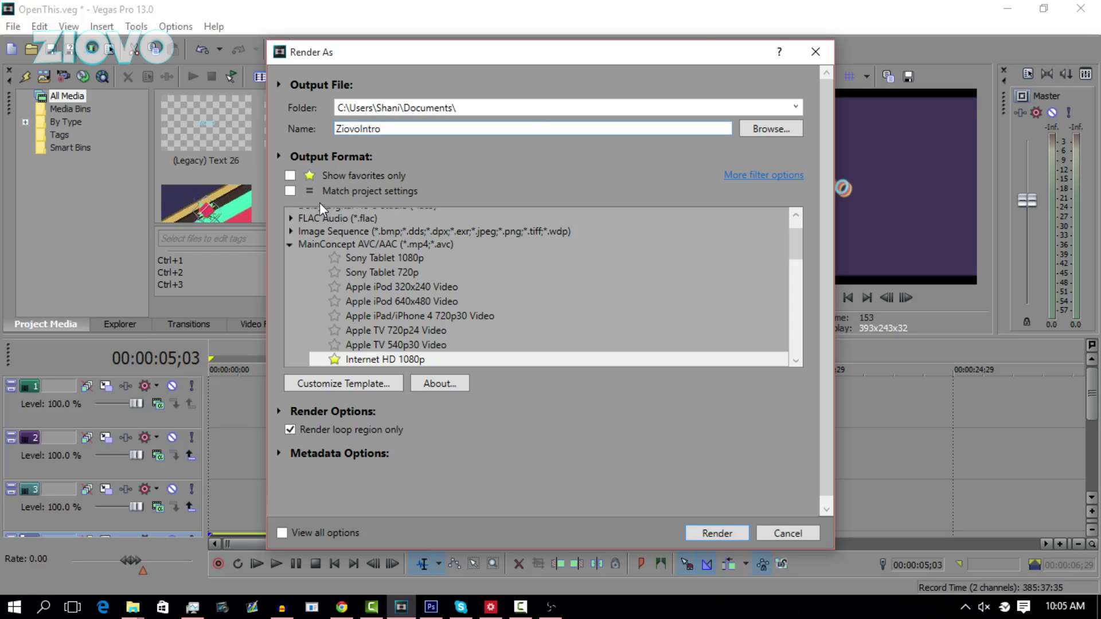
drag(797, 250, 796, 228)
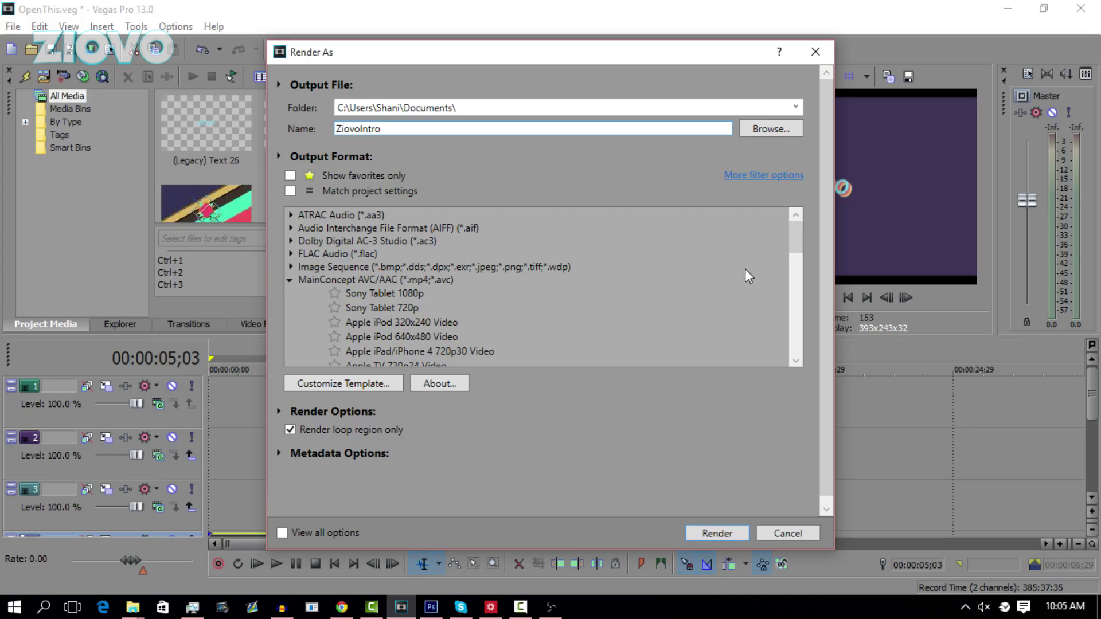
drag(794, 240, 793, 270)
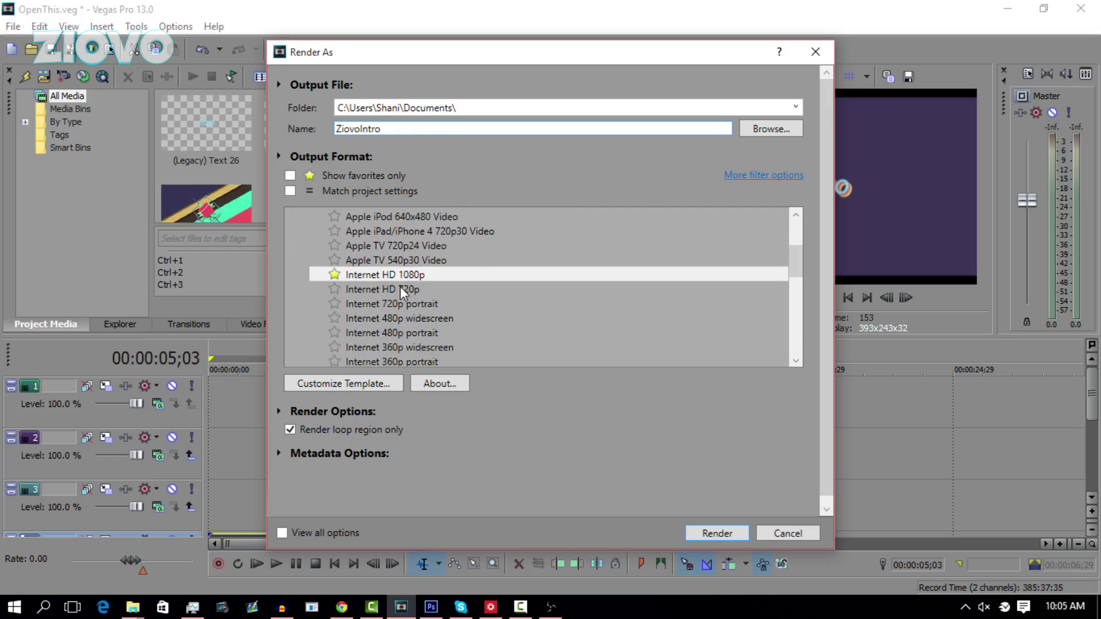
double_click(400, 290)
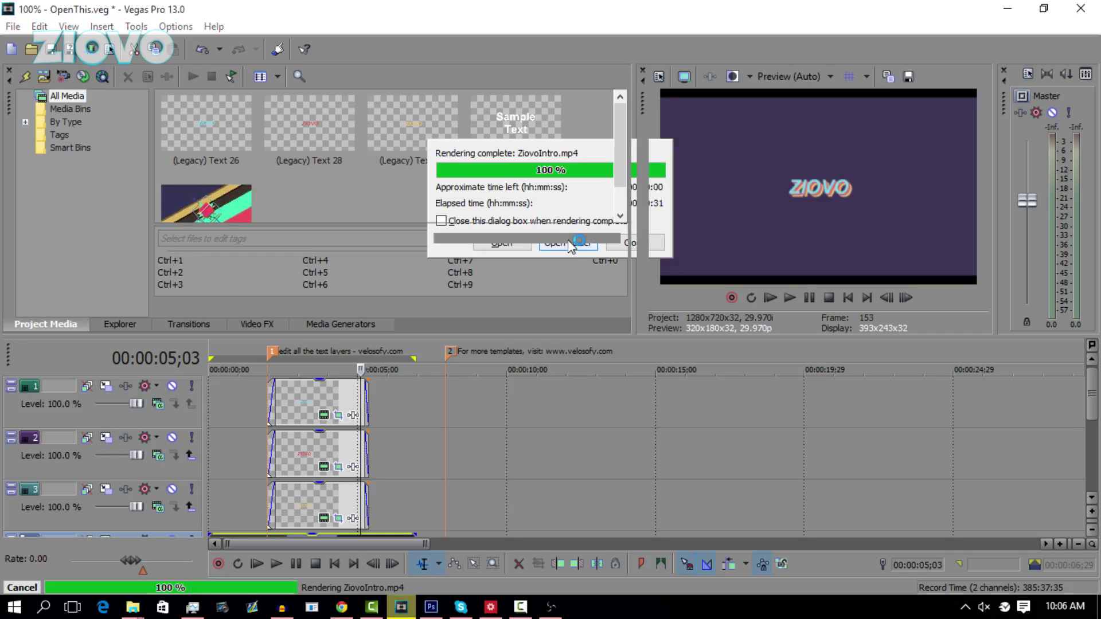
click(570, 242)
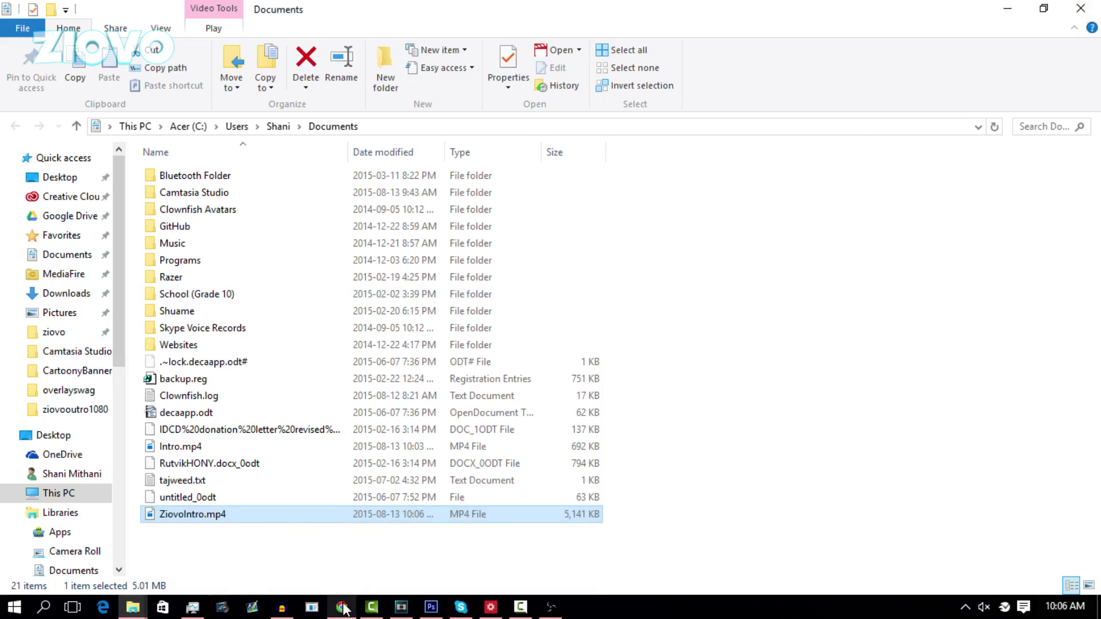
Step: Check ZiovoIntro.mp4 (5,141 KB) alongside Intro.mp4 in the Documents folder
mouse_move(344, 609)
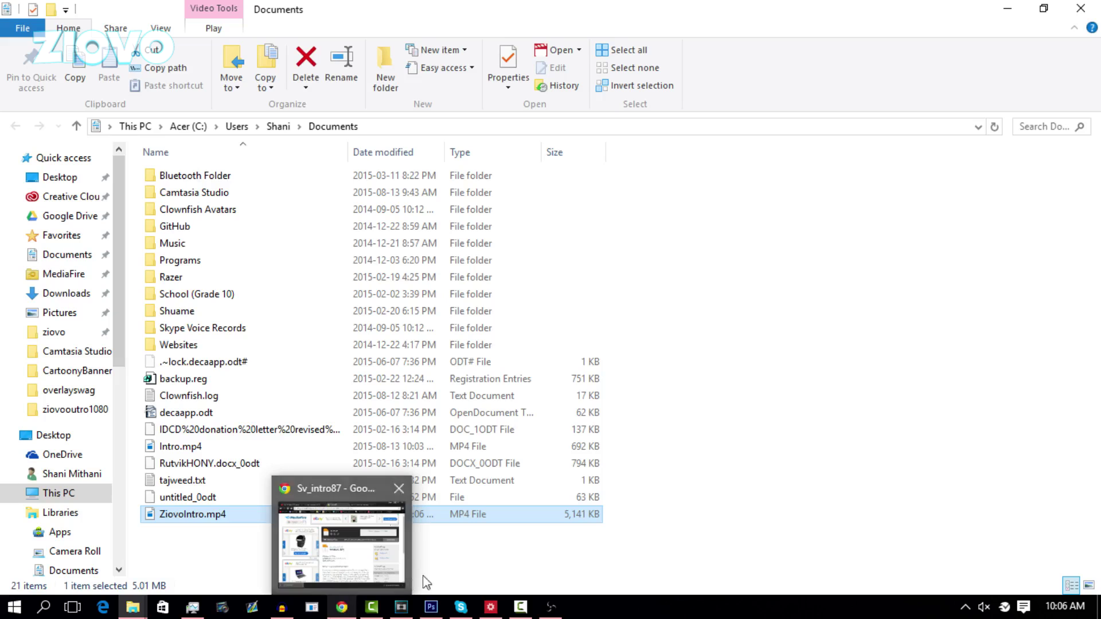